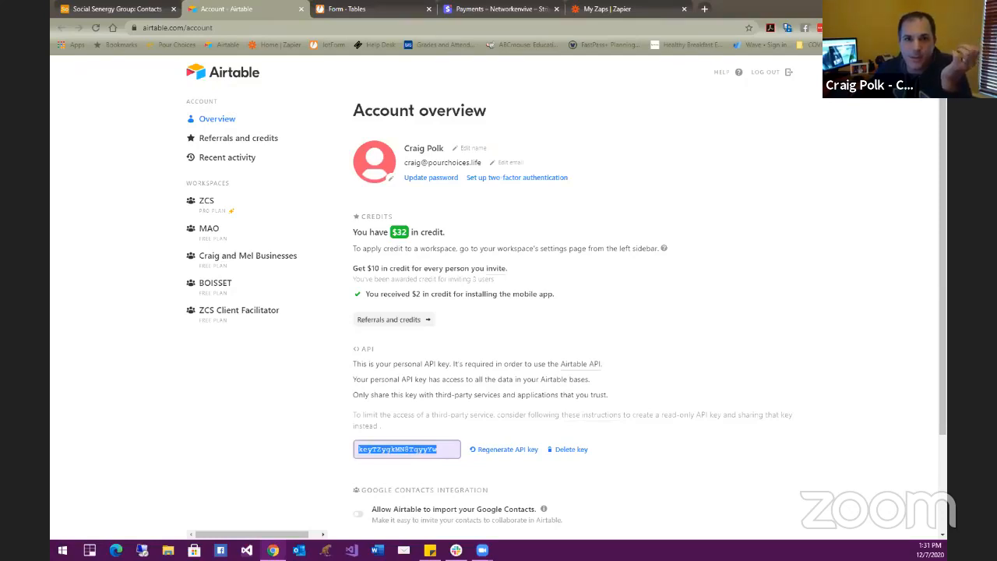
{"action": "key", "text": "alt+Tab"}
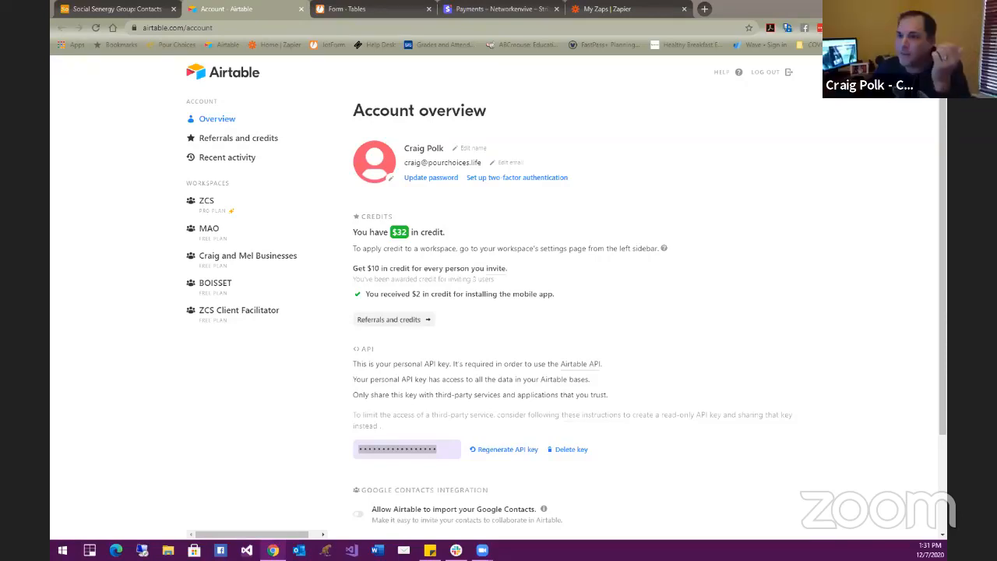
{"action": "left_click", "coordinate": [121, 10]}
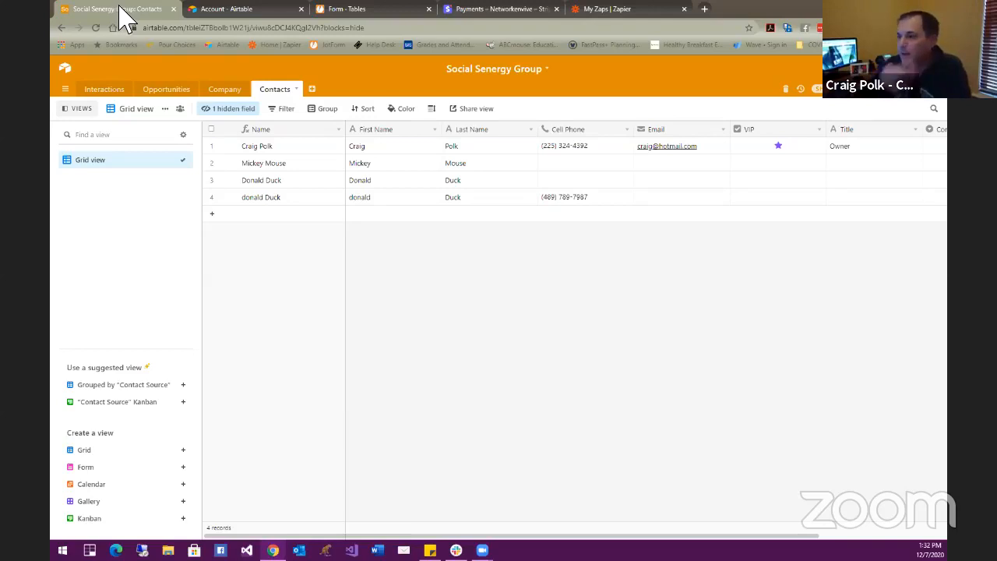
{"action": "left_click", "coordinate": [243, 9]}
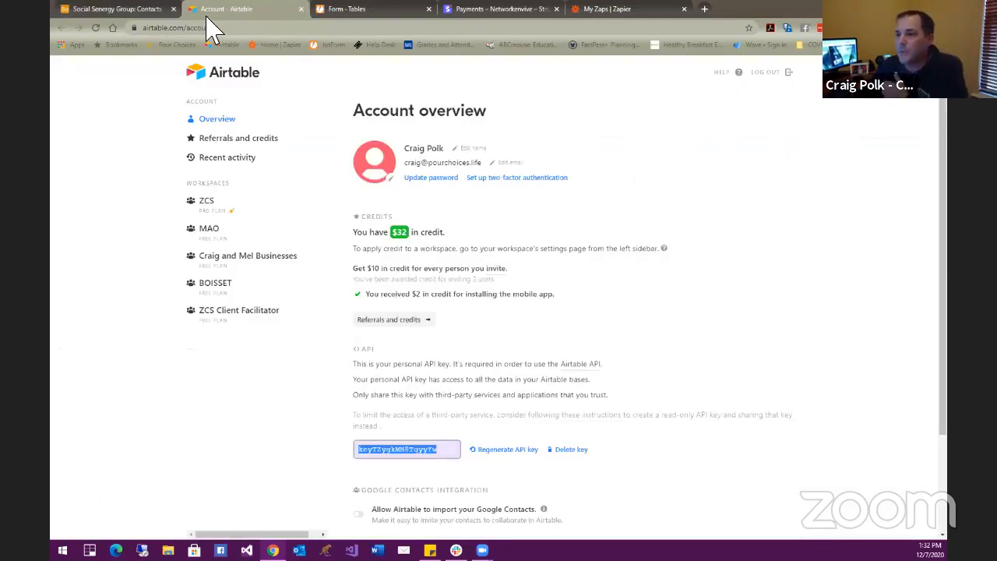
{"action": "left_click", "coordinate": [580, 11]}
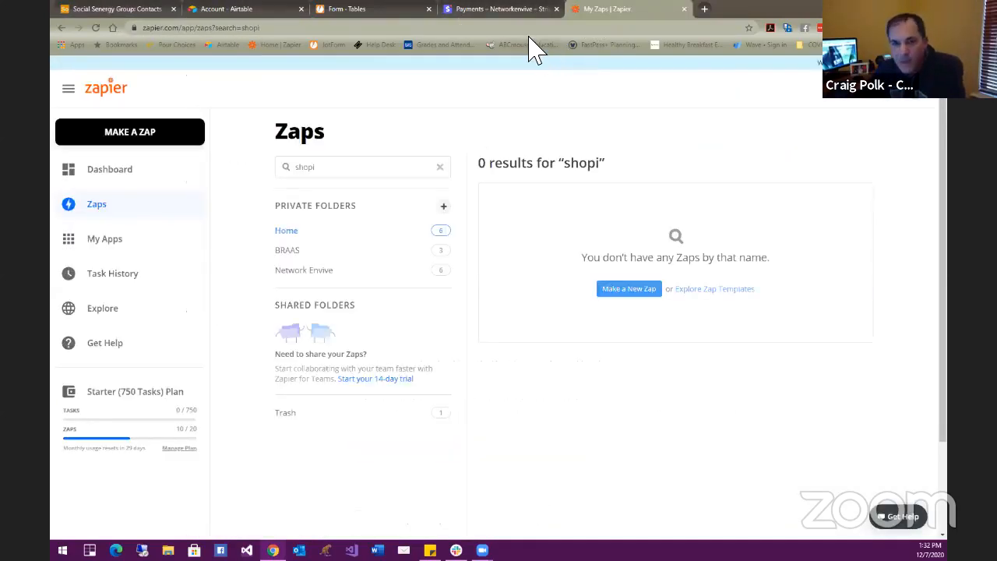
{"action": "left_click", "coordinate": [129, 10]}
- Switch to Zapier and make a new Zap triggered by Facebook Pages with the New Post to Your Timeline event
{"action": "left_click", "coordinate": [604, 11]}
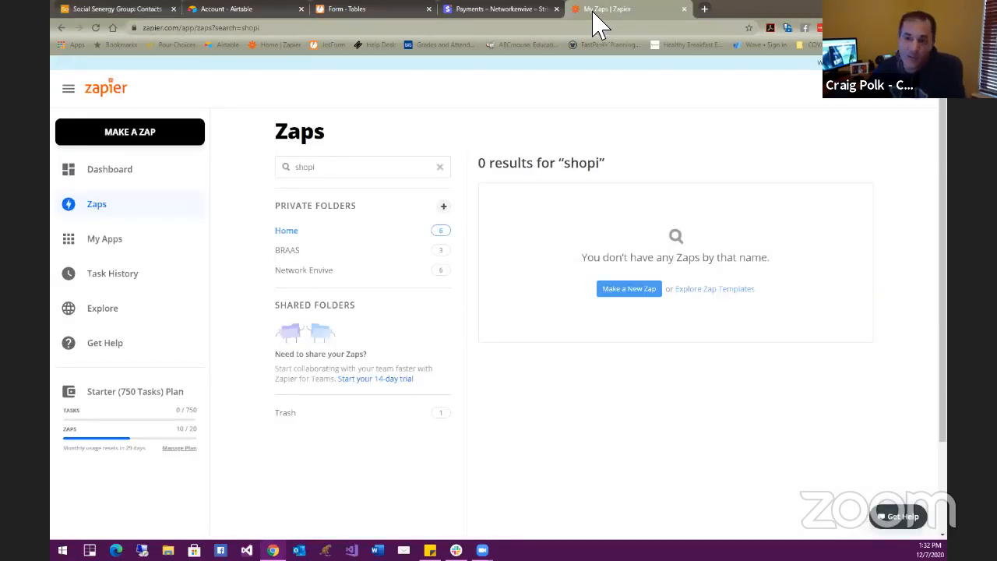
{"action": "left_click", "coordinate": [173, 136]}
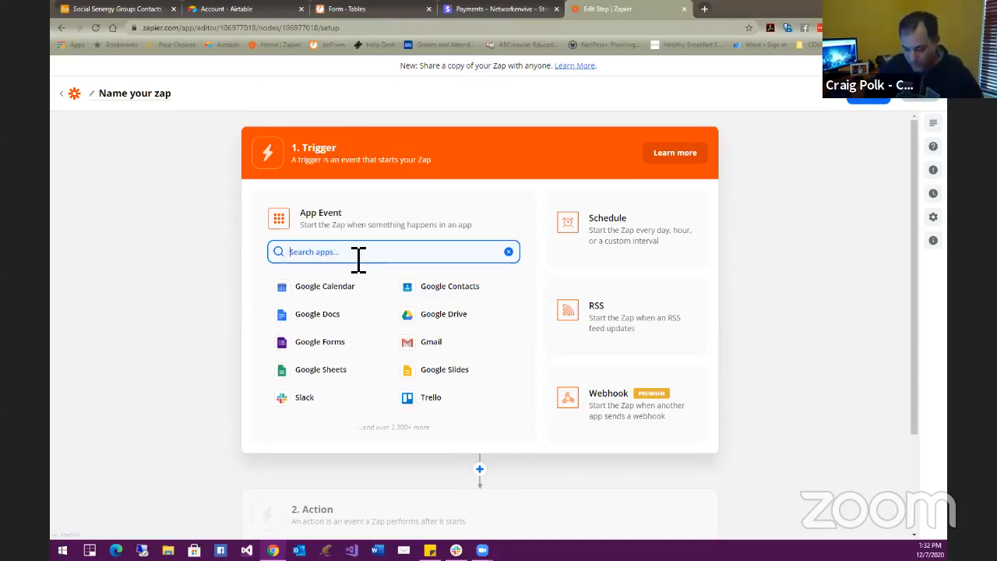
{"action": "type", "text": "face"}
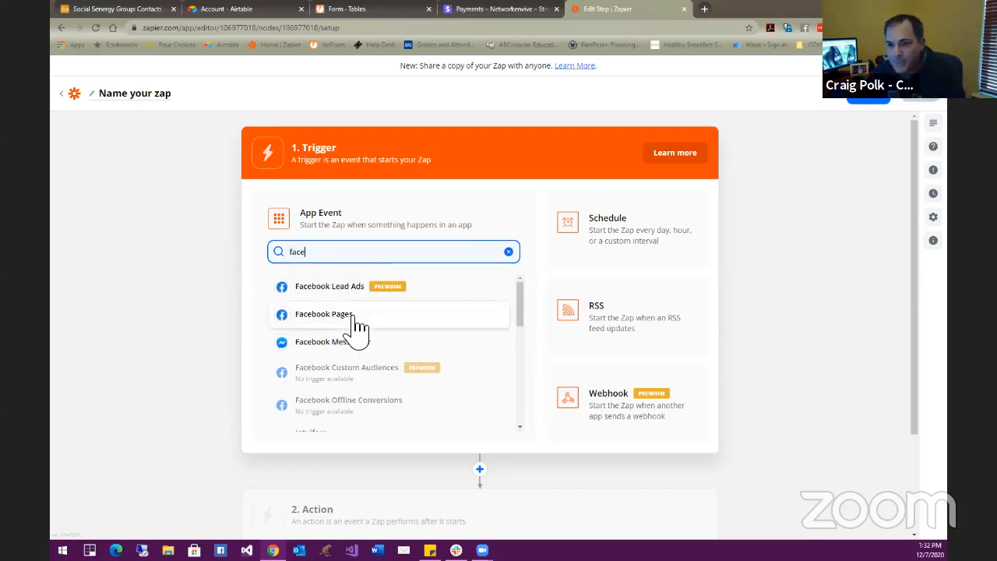
{"action": "left_click", "coordinate": [324, 315]}
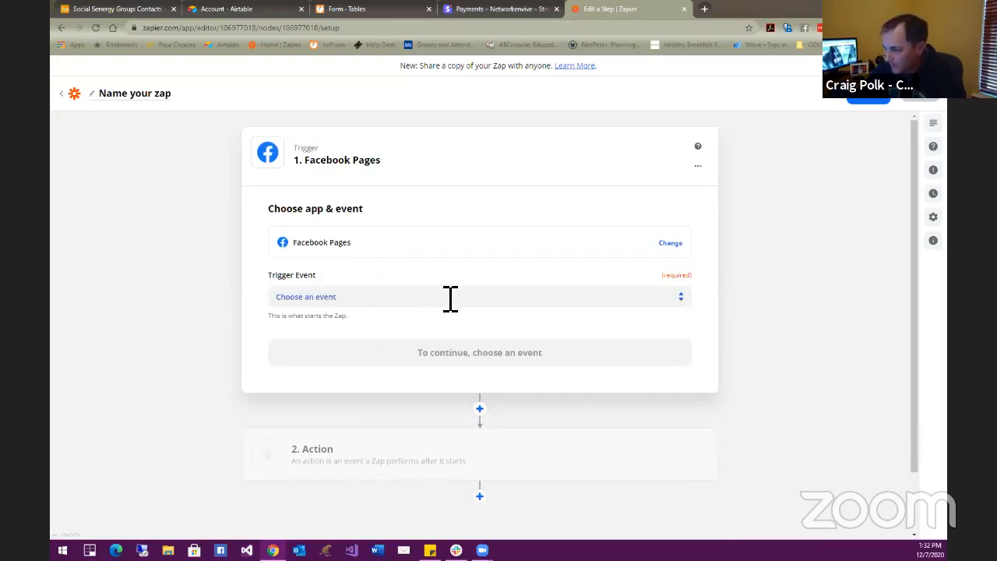
{"action": "left_click", "coordinate": [321, 297]}
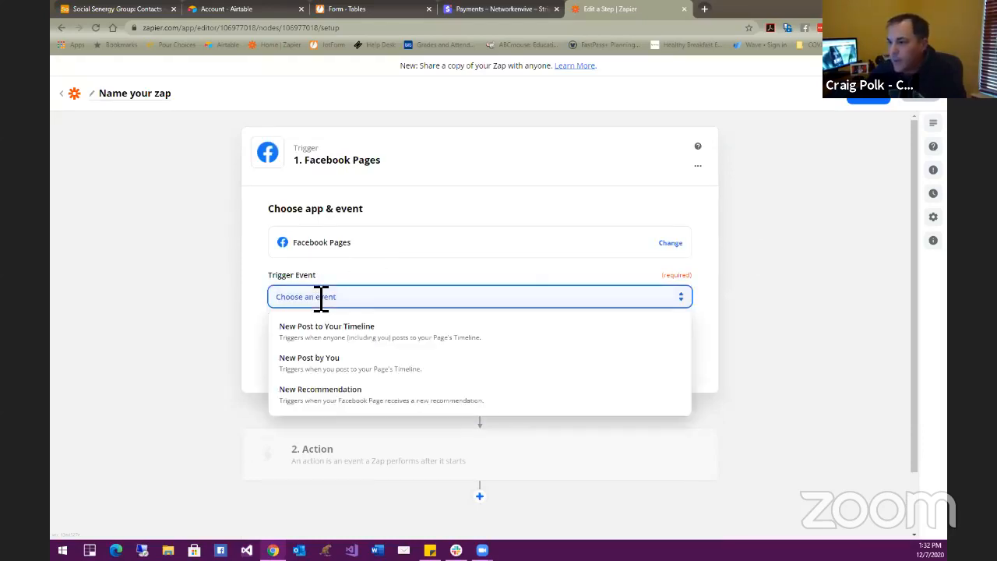
{"action": "left_click", "coordinate": [341, 335]}
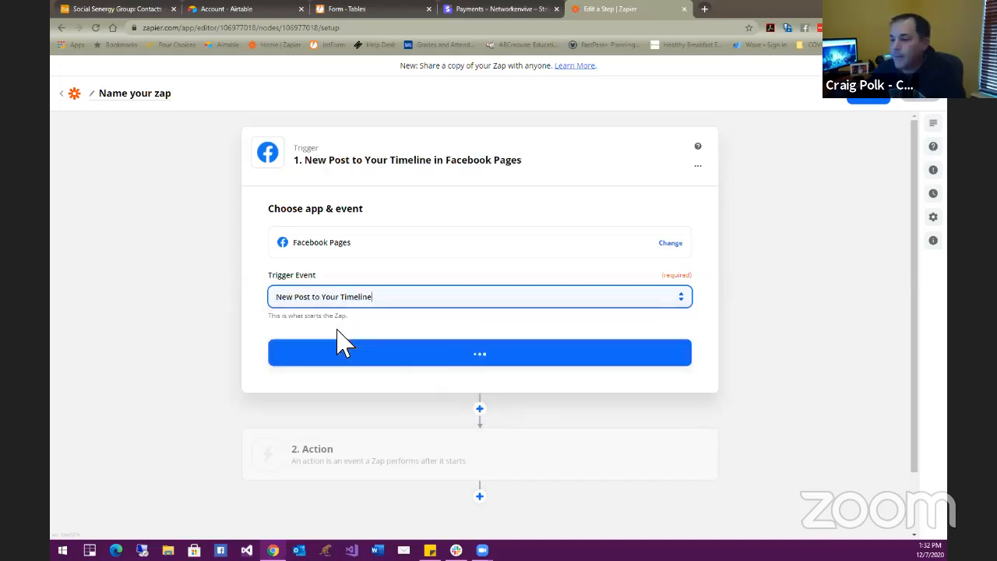
{"action": "left_click", "coordinate": [448, 357]}
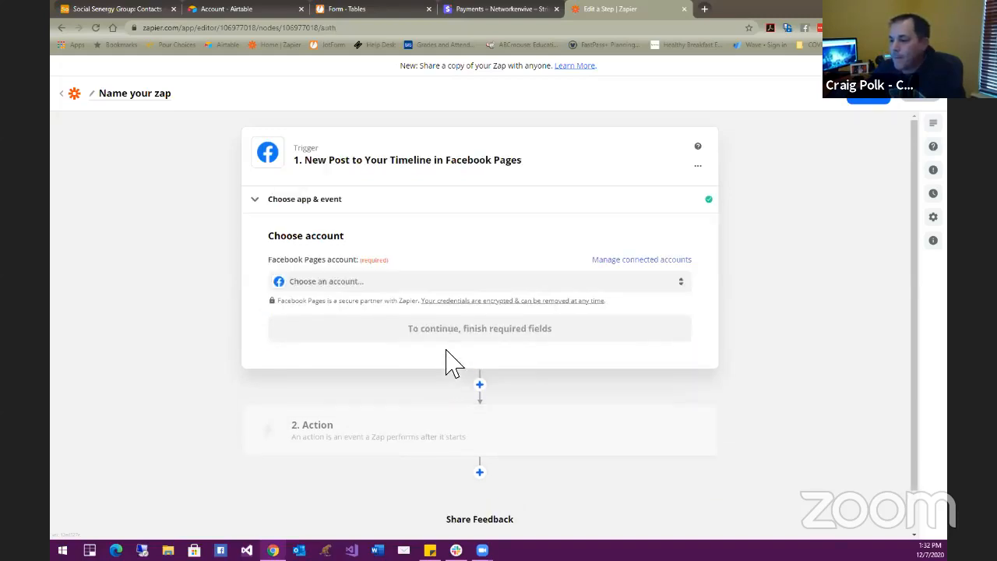
- Choose the already connected private Facebook Pages account for the trigger and continue to the trigger setup
{"action": "left_click", "coordinate": [374, 284]}
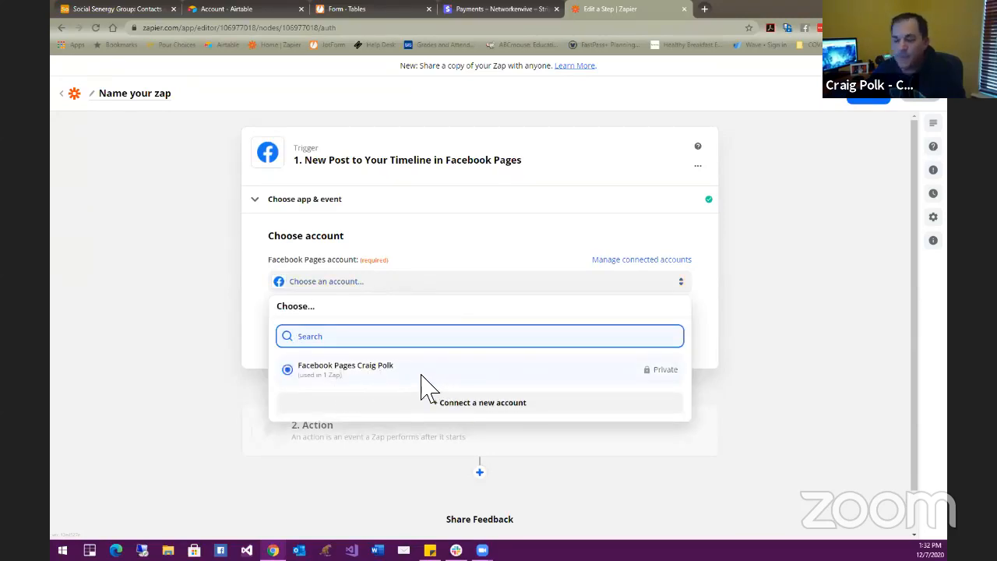
{"action": "left_click", "coordinate": [502, 404]}
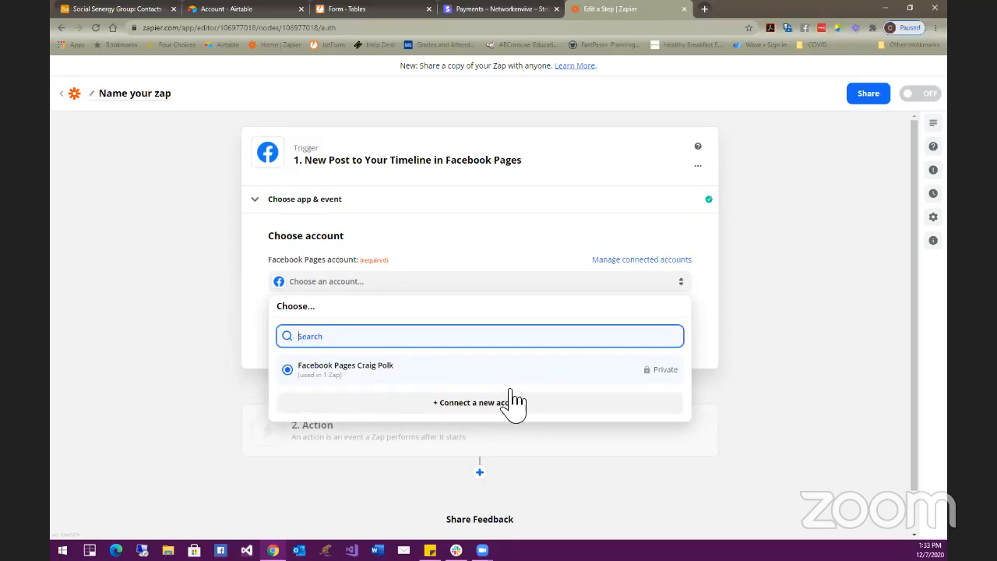
{"action": "left_click", "coordinate": [359, 371]}
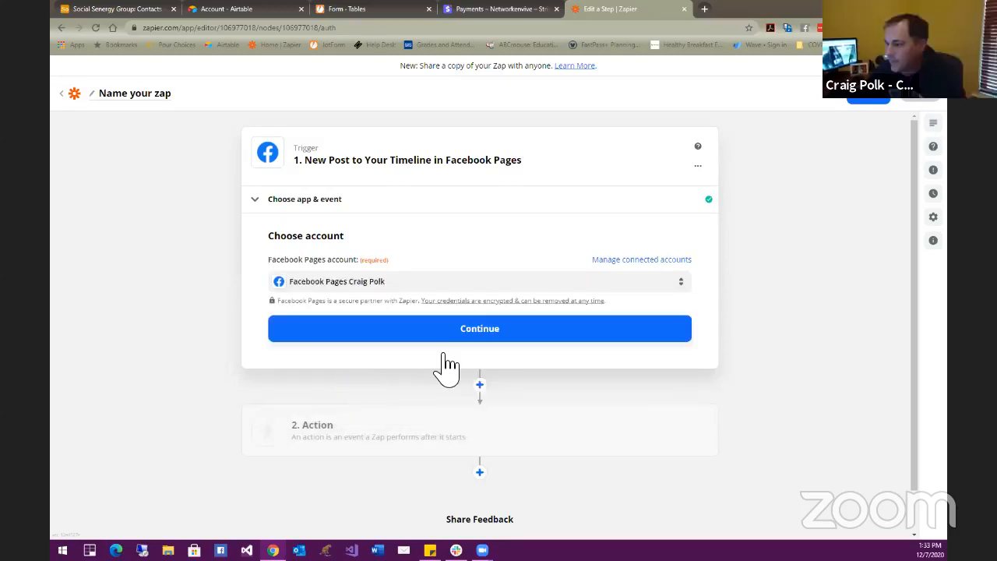
{"action": "left_click", "coordinate": [444, 340]}
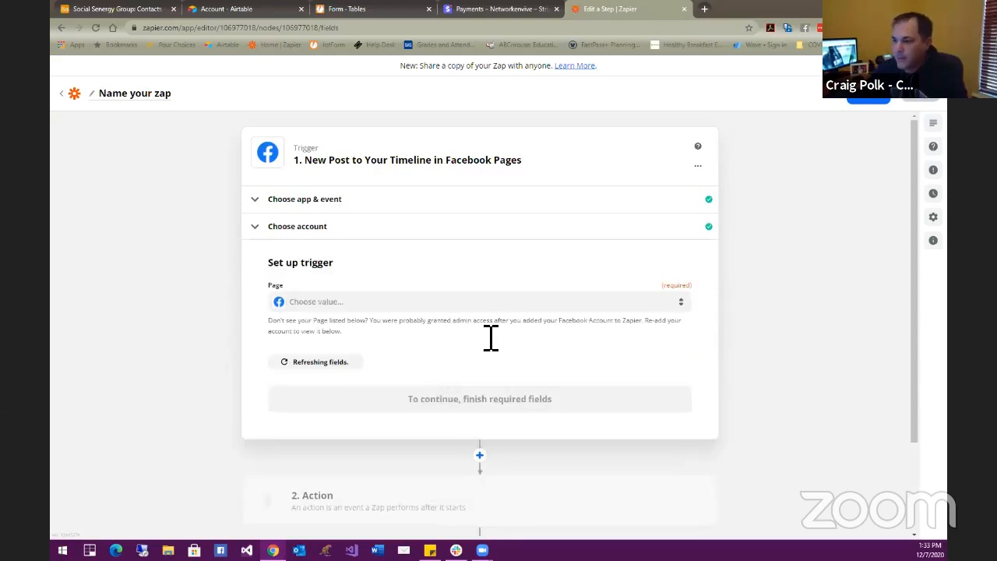
- Set the trigger's page to Zwolle Consulting Services, LLC and continue to the trigger test
{"action": "left_click", "coordinate": [397, 303]}
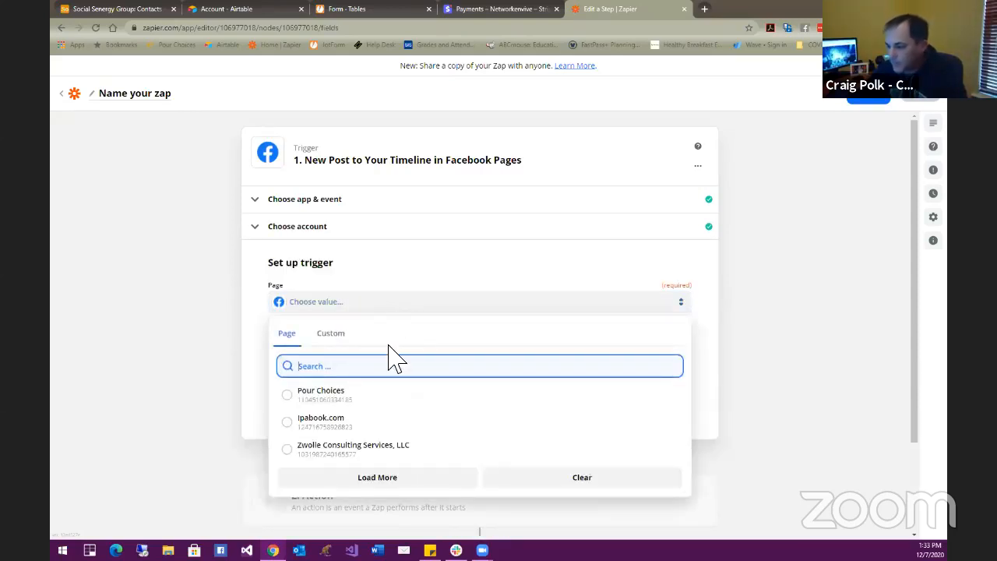
{"action": "scroll", "coordinate": [390, 358], "scroll_direction": "down", "scroll_amount": 1}
{"action": "left_click", "coordinate": [293, 402]}
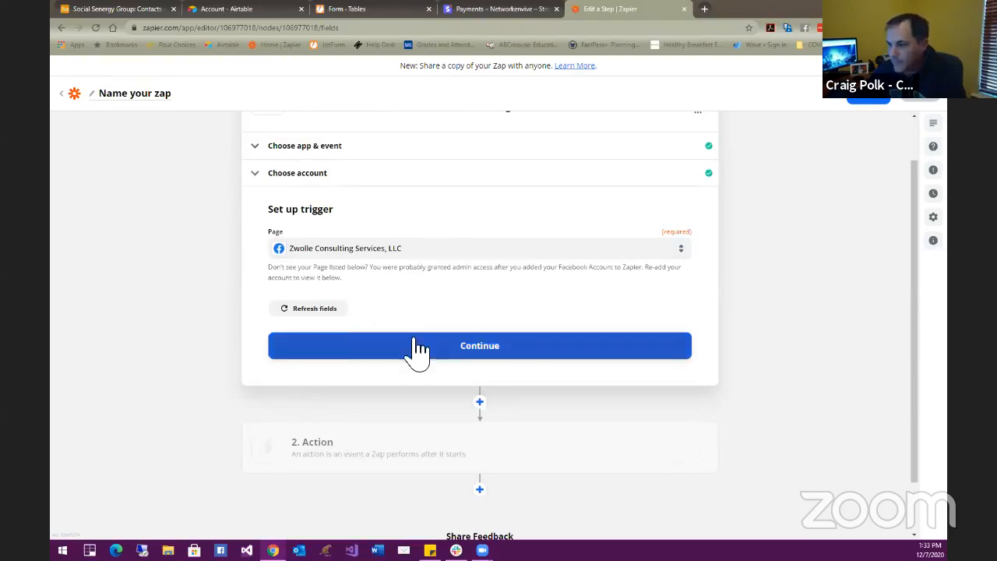
{"action": "left_click", "coordinate": [329, 315]}
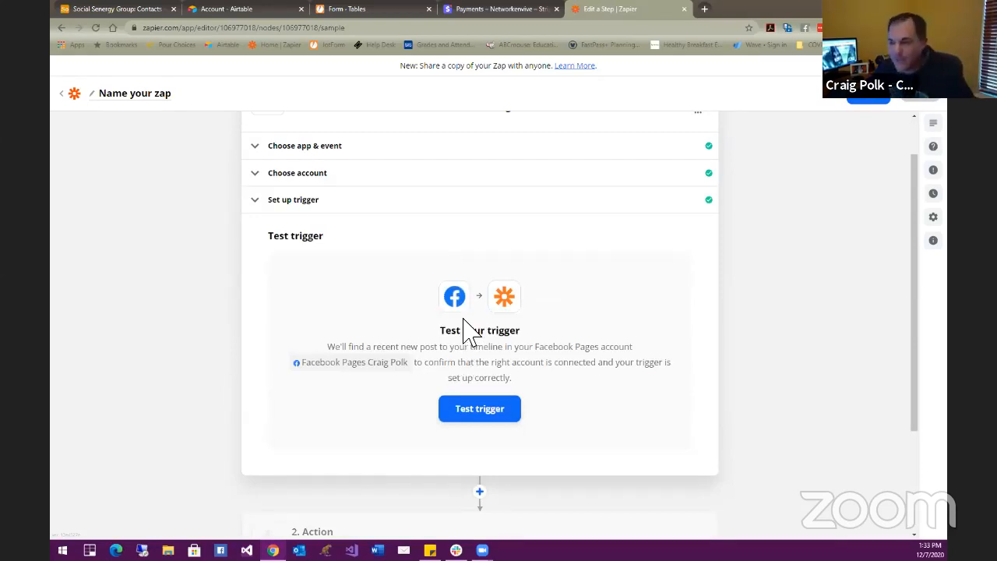
- Test the trigger, review the sample timeline post's message and data fields, and continue to the action step
{"action": "left_click", "coordinate": [480, 414]}
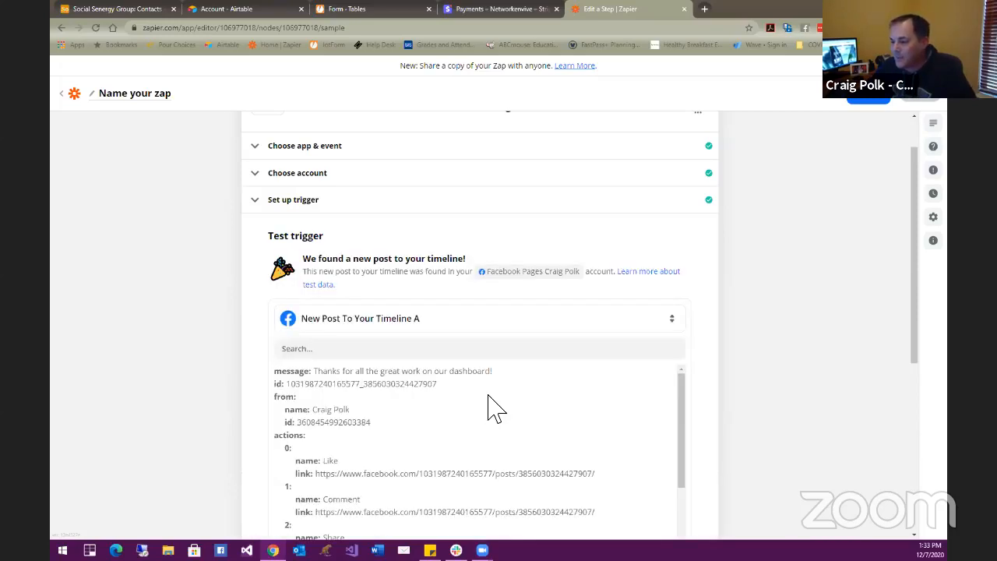
{"action": "scroll", "coordinate": [505, 382], "scroll_direction": "down", "scroll_amount": 2}
{"action": "scroll", "coordinate": [504, 382], "scroll_direction": "down", "scroll_amount": 1}
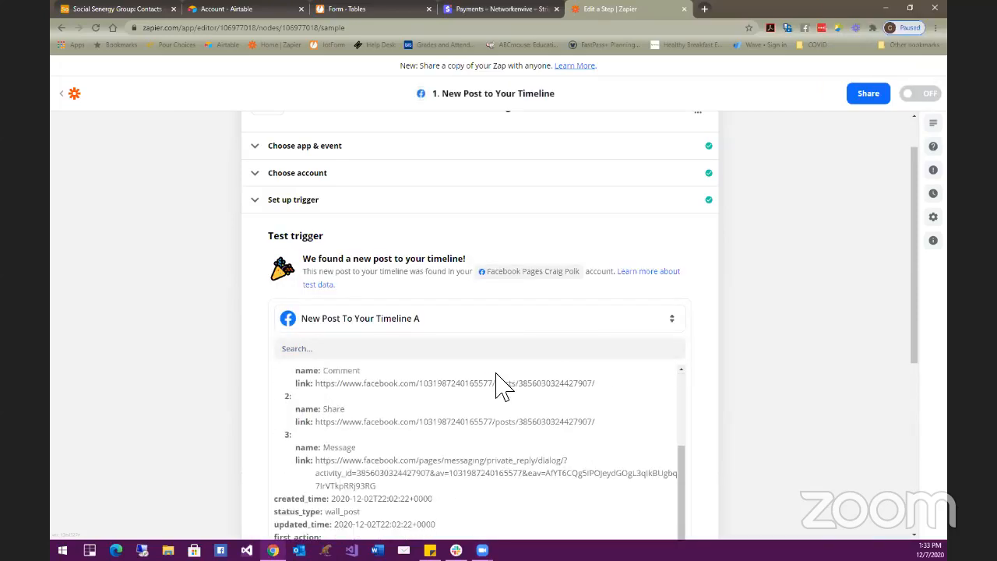
{"action": "scroll", "coordinate": [756, 382], "scroll_direction": "down", "scroll_amount": 2}
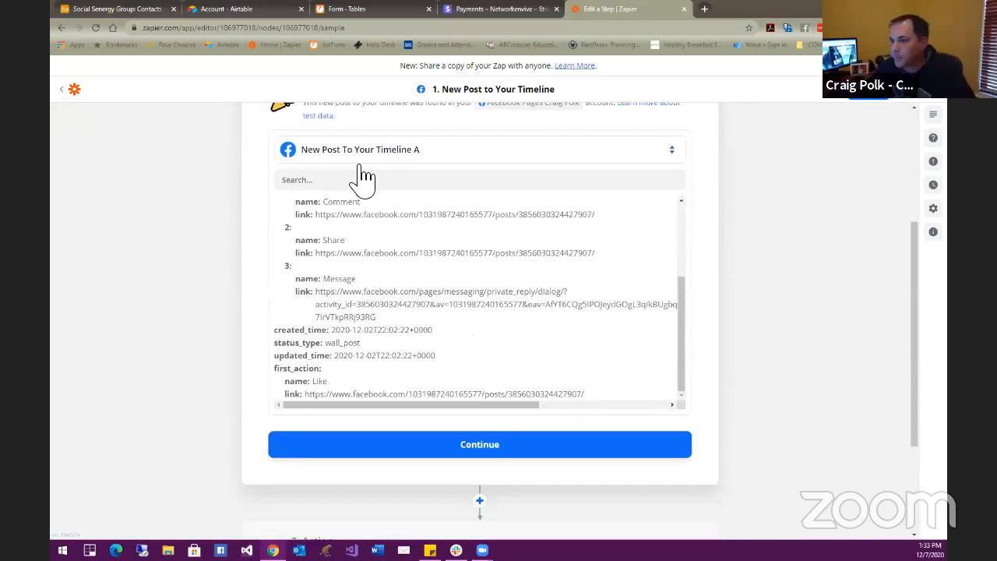
{"action": "left_click", "coordinate": [366, 154]}
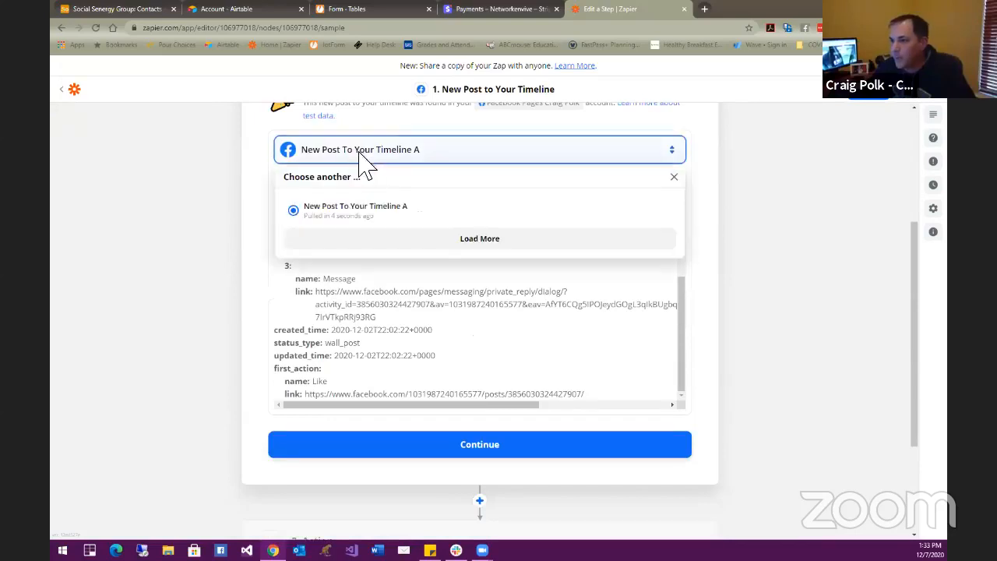
{"action": "left_click", "coordinate": [673, 177]}
{"action": "scroll", "coordinate": [527, 299], "scroll_direction": "up", "scroll_amount": 1}
{"action": "scroll", "coordinate": [527, 300], "scroll_direction": "up", "scroll_amount": 1}
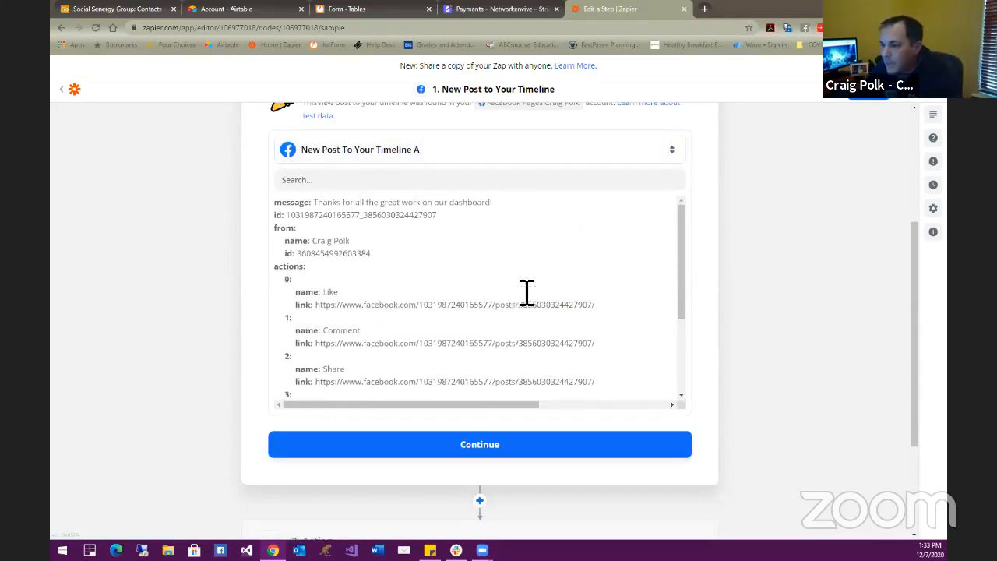
{"action": "left_click_drag", "start_coordinate": [337, 204], "coordinate": [494, 204]}
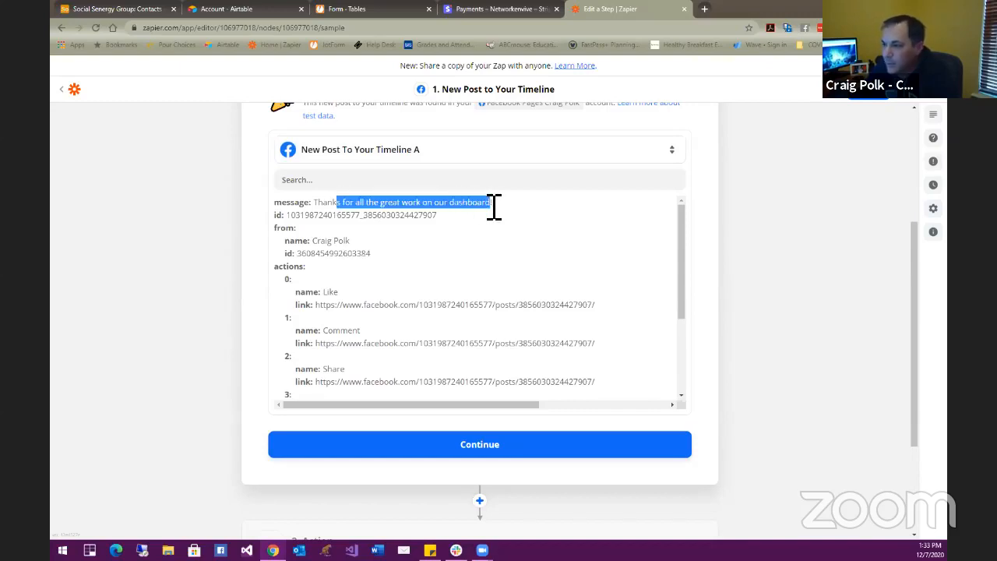
{"action": "scroll", "coordinate": [493, 241], "scroll_direction": "down", "scroll_amount": 3}
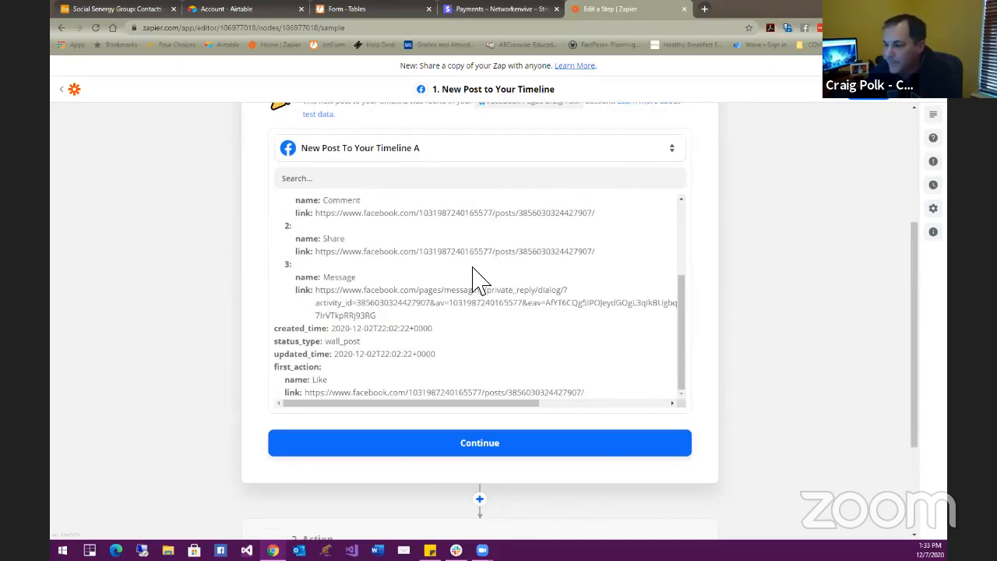
{"action": "scroll", "coordinate": [467, 288], "scroll_direction": "down", "scroll_amount": 2}
{"action": "left_click", "coordinate": [450, 288]}
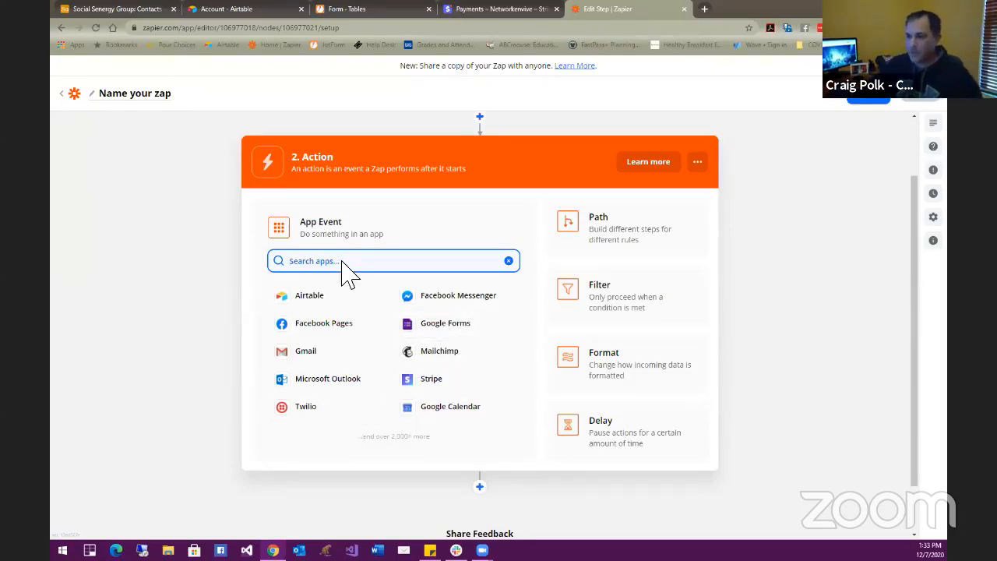
- Set the Zap's action to Airtable with the Create Record event and continue
{"action": "left_click", "coordinate": [311, 294]}
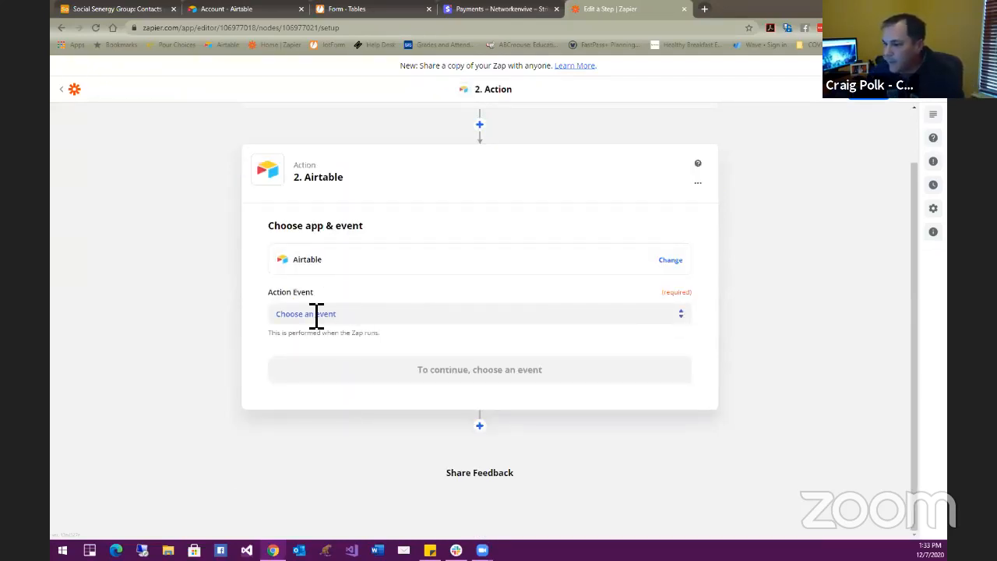
{"action": "left_click", "coordinate": [316, 314]}
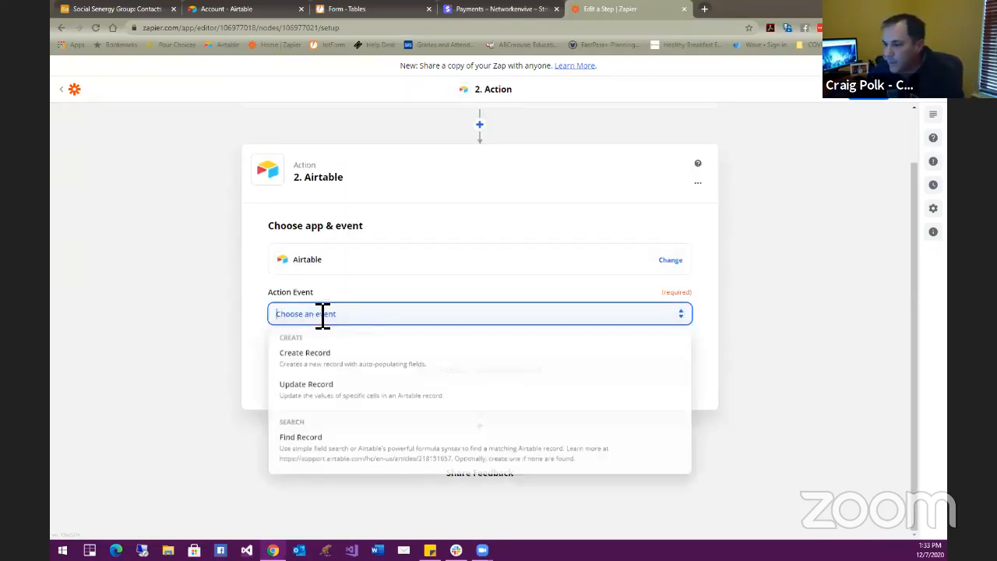
{"action": "left_click", "coordinate": [348, 370]}
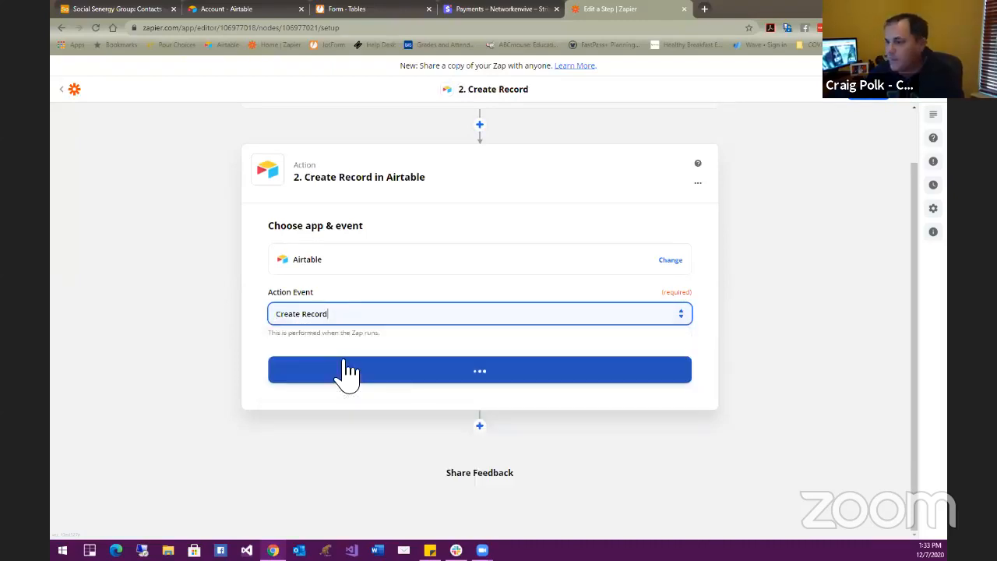
{"action": "left_click", "coordinate": [484, 380]}
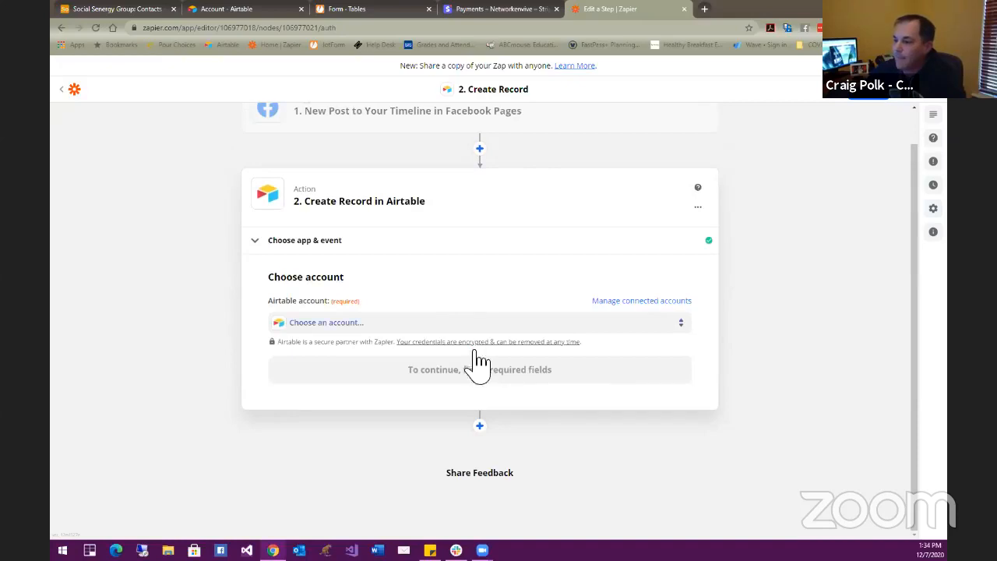
- Choose the connected account named Airtable, not Airtable #2, for the action and continue to its setup
{"action": "left_click", "coordinate": [420, 323]}
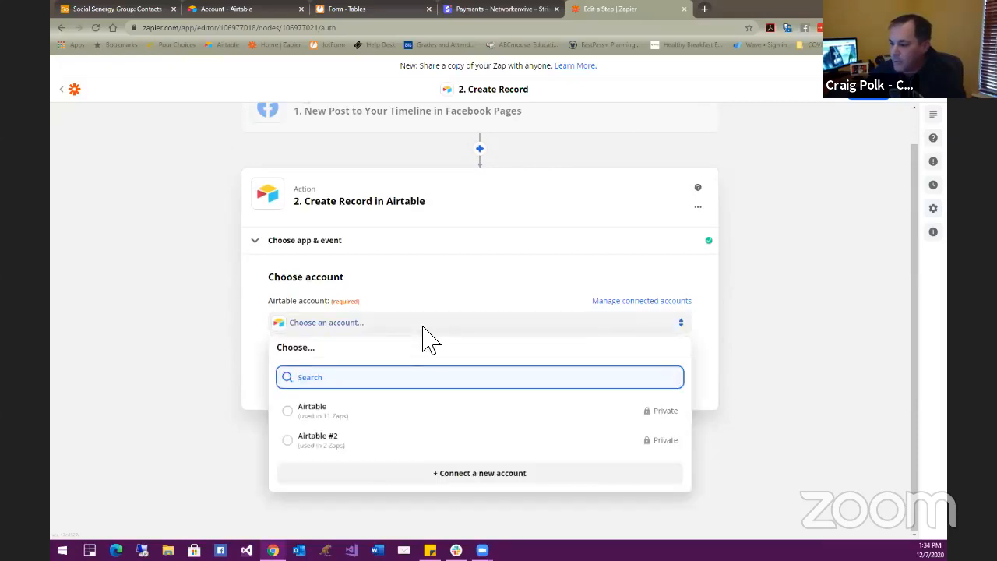
{"action": "left_click", "coordinate": [313, 410]}
{"action": "left_click", "coordinate": [530, 375]}
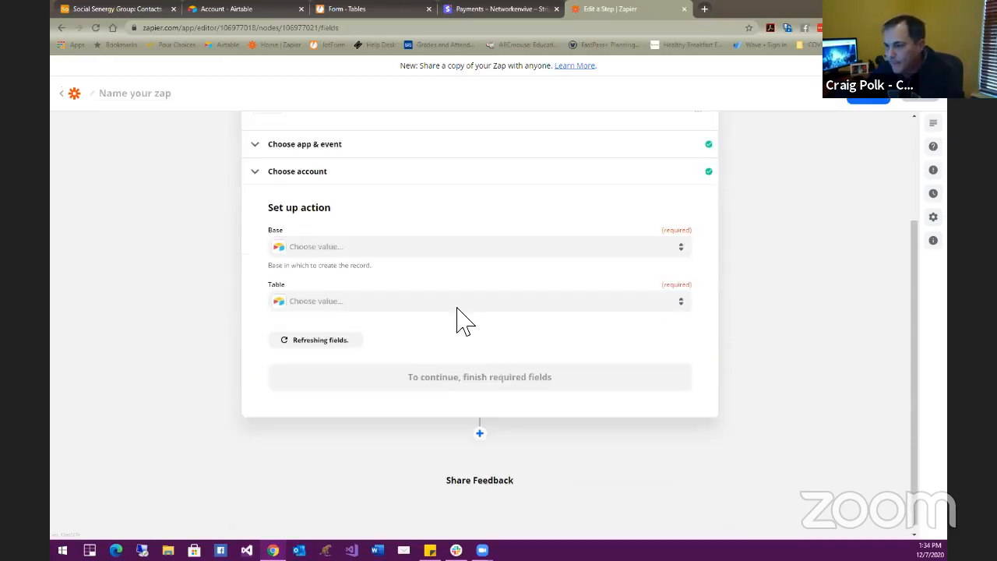
- Set the base in which the record is created to Social Senergy Group
{"action": "left_click", "coordinate": [363, 243]}
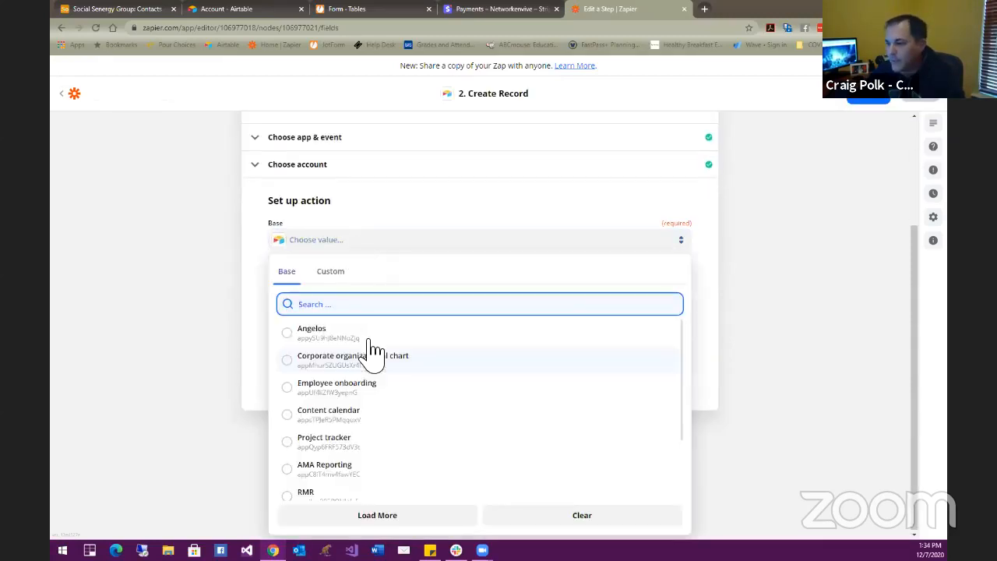
{"action": "scroll", "coordinate": [371, 362], "scroll_direction": "down", "scroll_amount": 3}
{"action": "scroll", "coordinate": [369, 370], "scroll_direction": "down", "scroll_amount": 6}
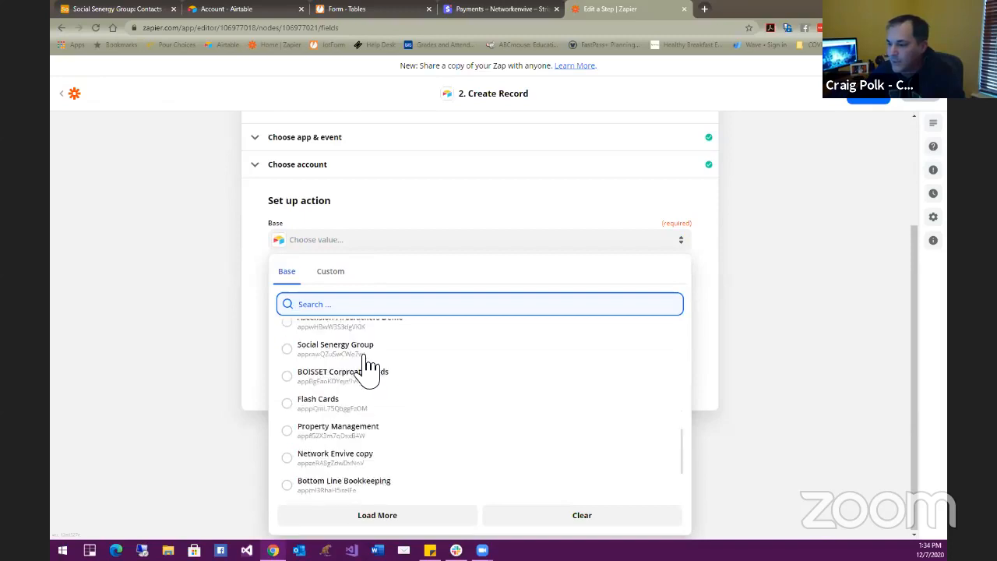
{"action": "scroll", "coordinate": [343, 405], "scroll_direction": "up", "scroll_amount": 2}
{"action": "left_click", "coordinate": [287, 423]}
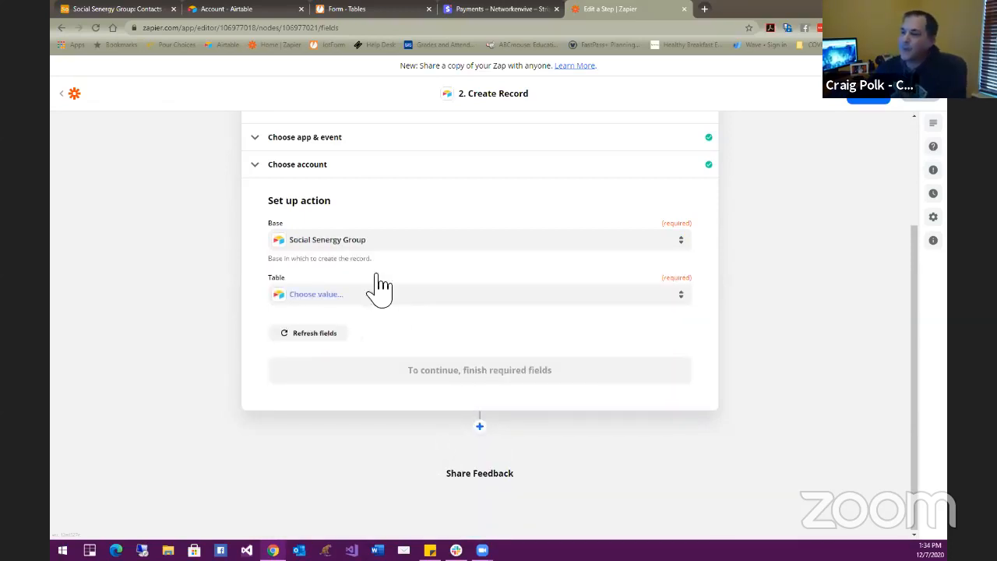
- Set the table in which the record is created to Contacts and look through its fields
{"action": "left_click", "coordinate": [331, 300]}
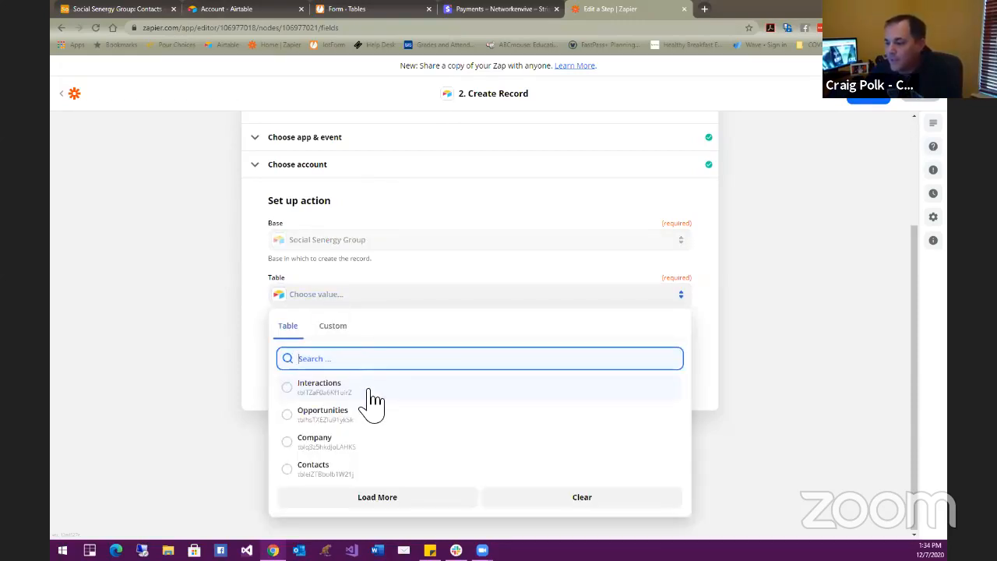
{"action": "left_click", "coordinate": [293, 468]}
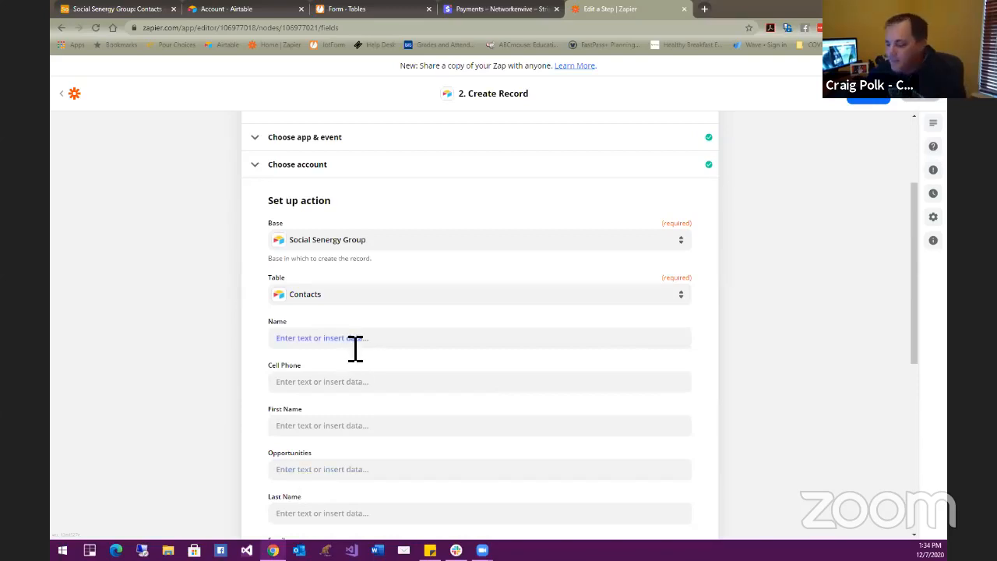
{"action": "scroll", "coordinate": [351, 351], "scroll_direction": "down", "scroll_amount": 1}
{"action": "scroll", "coordinate": [351, 360], "scroll_direction": "down", "scroll_amount": 2}
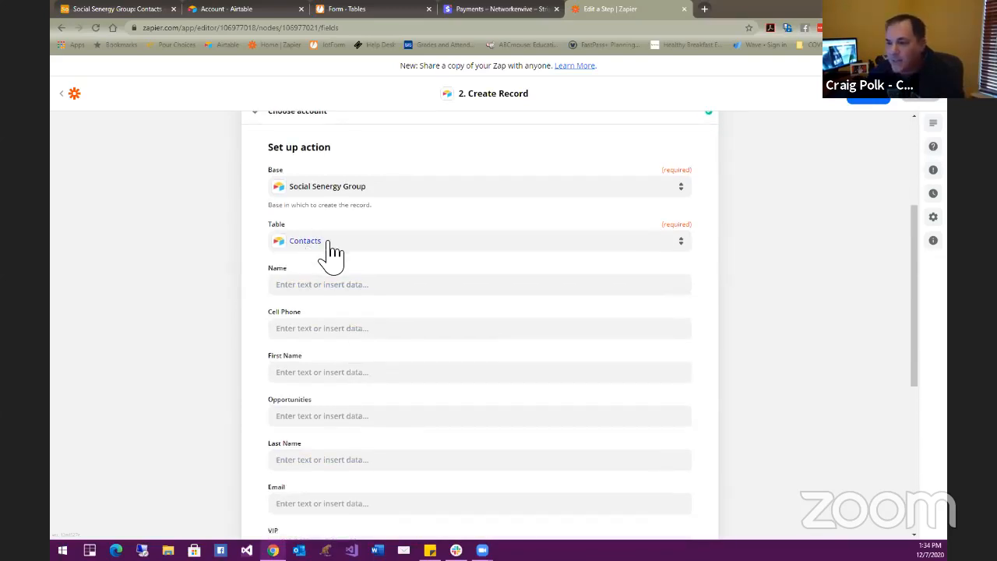
{"action": "scroll", "coordinate": [320, 366], "scroll_direction": "down", "scroll_amount": 3}
{"action": "scroll", "coordinate": [322, 366], "scroll_direction": "up", "scroll_amount": 3}
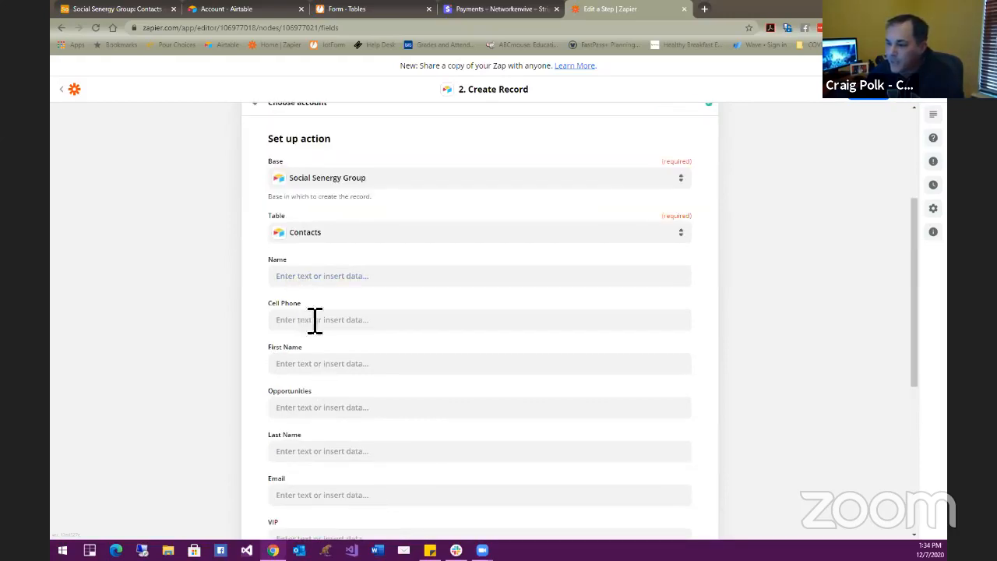
- Switch to the Contacts table in Airtable, examine its columns and field visibility list, and return to the Zap in Zapier
{"action": "left_click", "coordinate": [129, 10]}
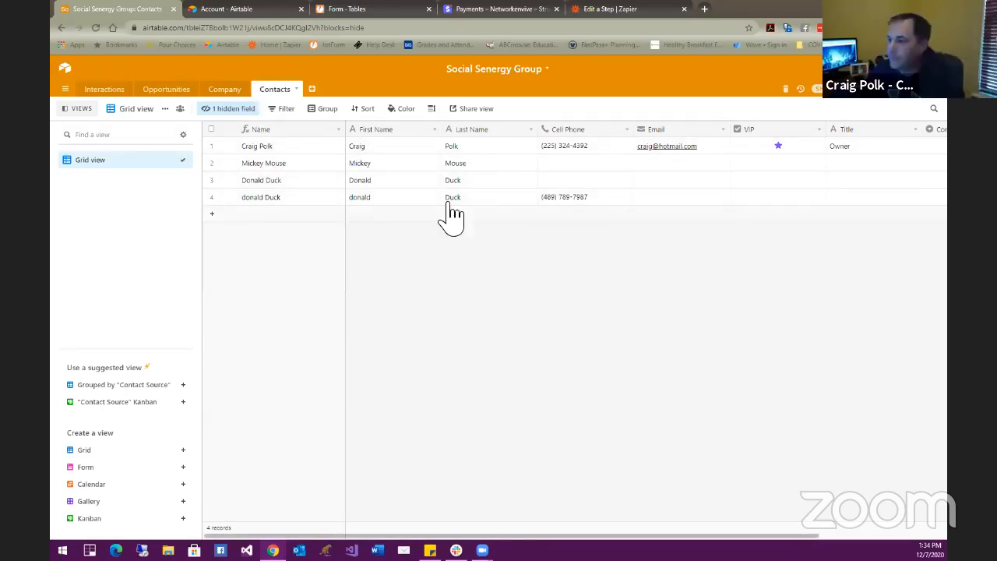
{"action": "mouse_move", "coordinate": [467, 536]}
{"action": "left_mouse_down"}
{"action": "mouse_move", "coordinate": [571, 535]}
{"action": "mouse_move", "coordinate": [464, 535]}
{"action": "left_mouse_up"}
{"action": "left_click", "coordinate": [245, 127]}
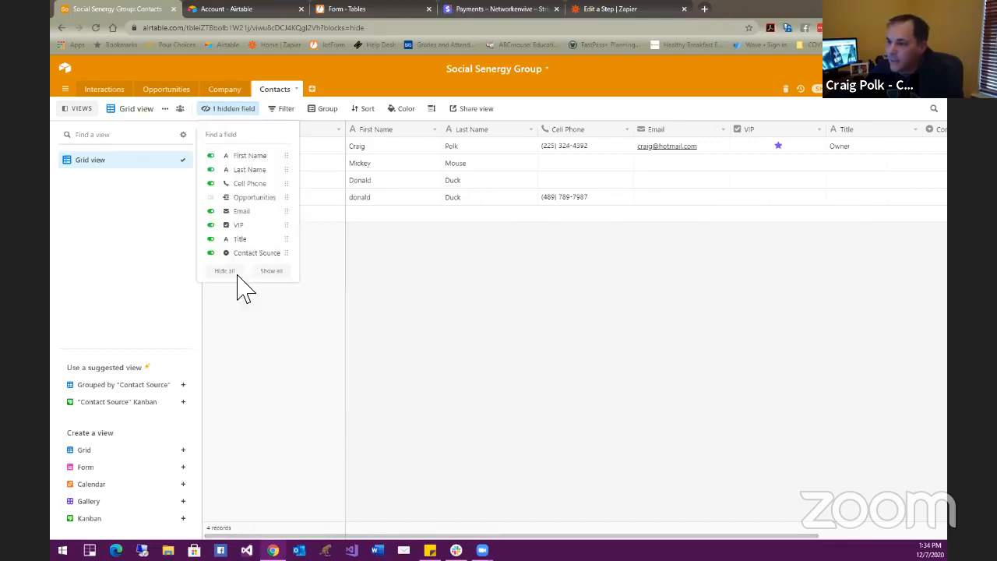
{"action": "left_click", "coordinate": [549, 391]}
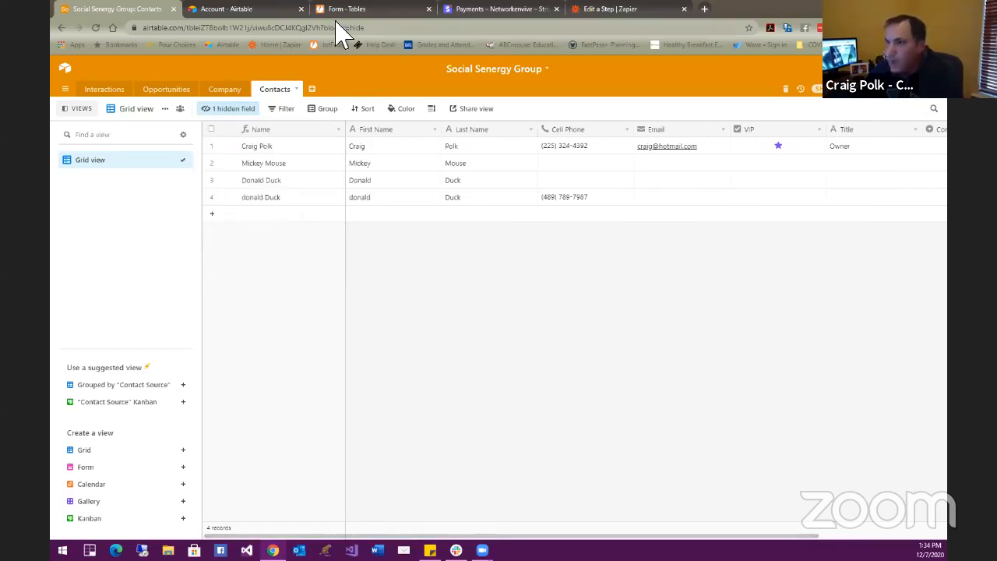
{"action": "left_click", "coordinate": [588, 11]}
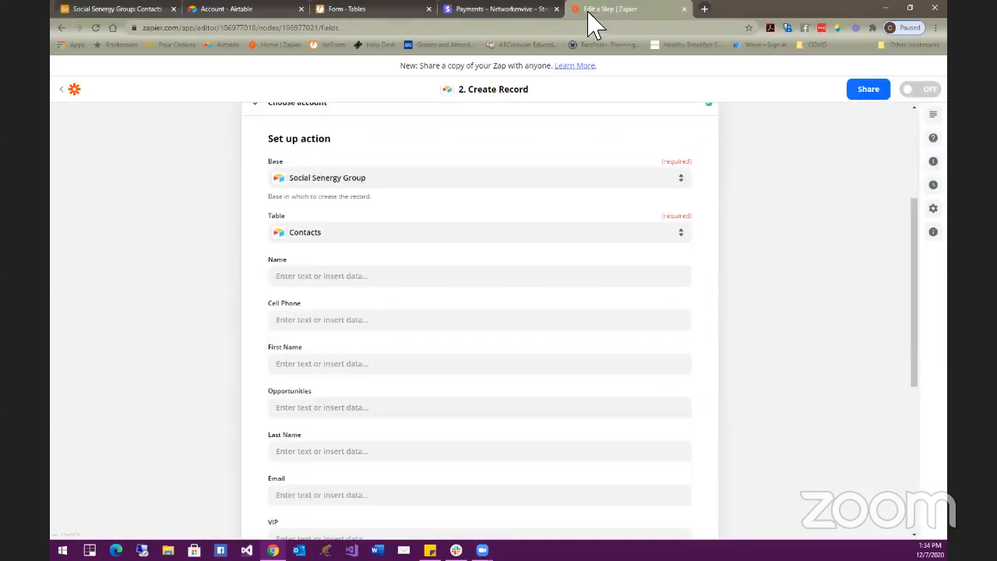
- Show all data options for the Name field and map it to the Facebook post's From Name
{"action": "left_click", "coordinate": [335, 276]}
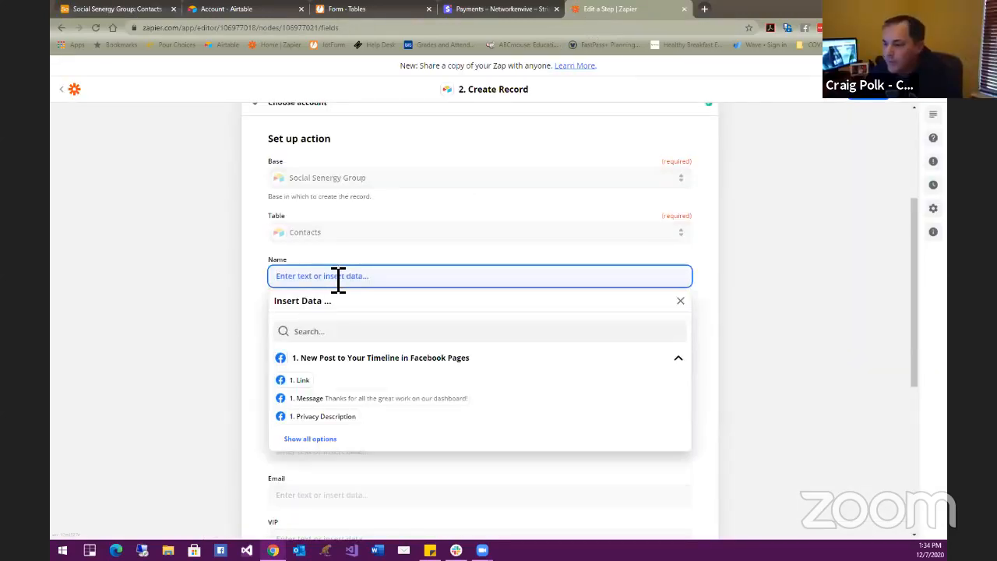
{"action": "scroll", "coordinate": [356, 327], "scroll_direction": "down", "scroll_amount": 1}
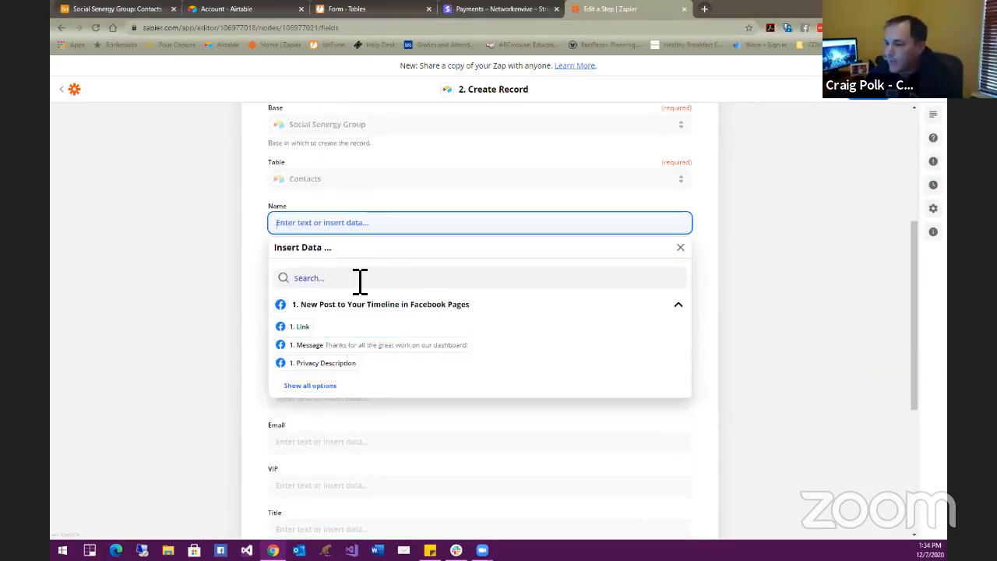
{"action": "left_click", "coordinate": [321, 386]}
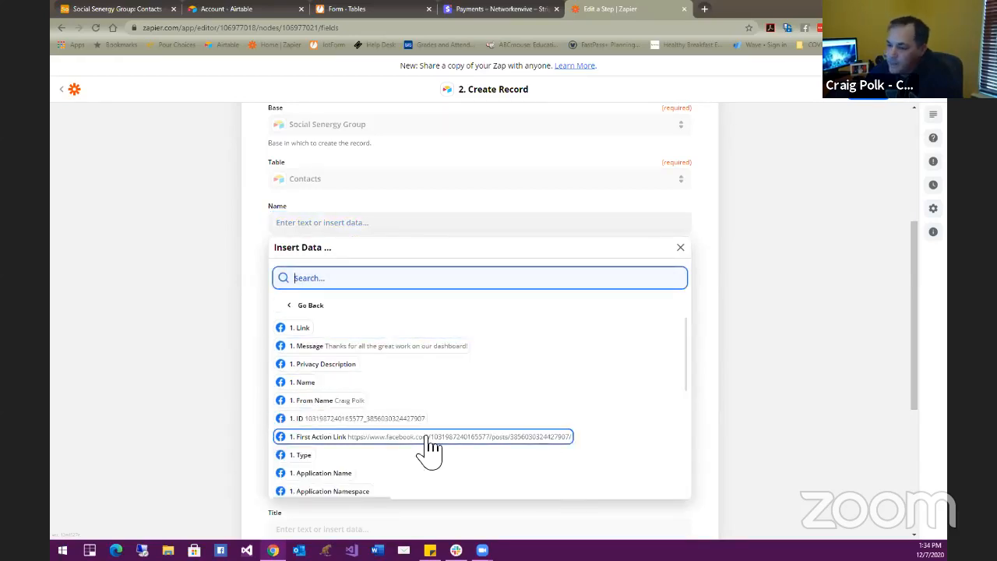
{"action": "left_click", "coordinate": [354, 402]}
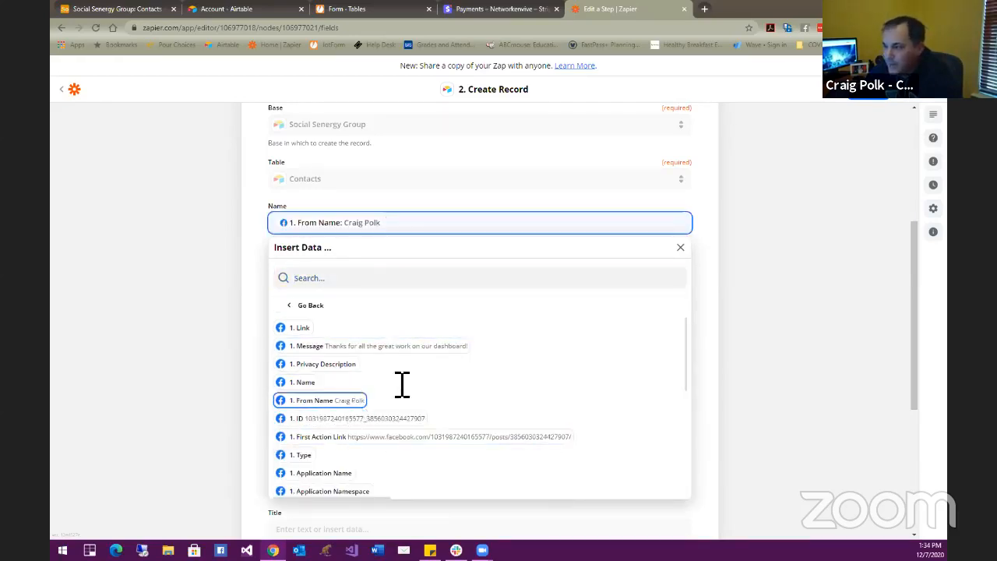
{"action": "left_click", "coordinate": [682, 248]}
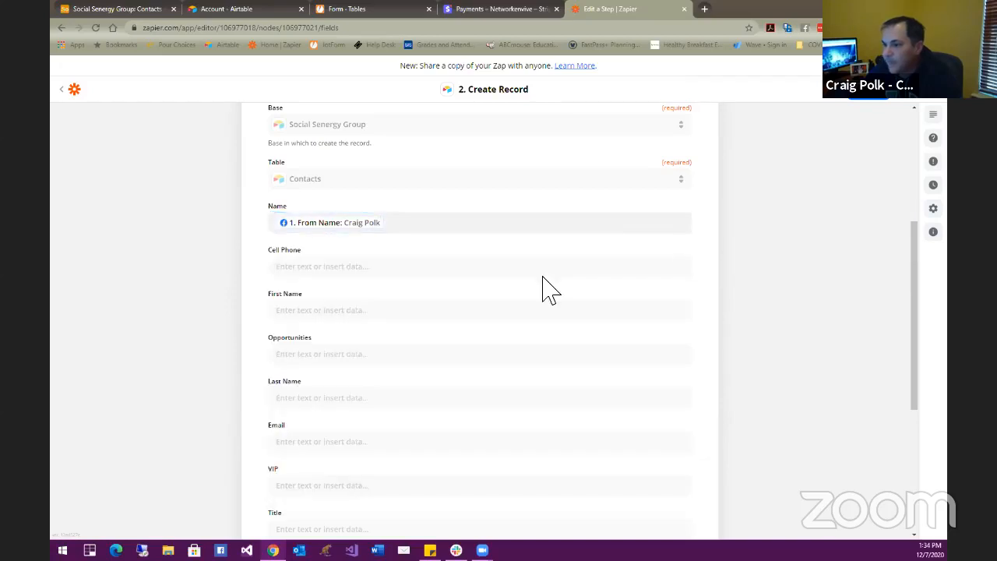
- Examine all Facebook post data available for the Cell Phone field, close the list without a choice, and review the remaining contact fields
{"action": "left_click", "coordinate": [398, 267]}
{"action": "scroll", "coordinate": [402, 316], "scroll_direction": "down", "scroll_amount": 1}
{"action": "left_click", "coordinate": [324, 324]}
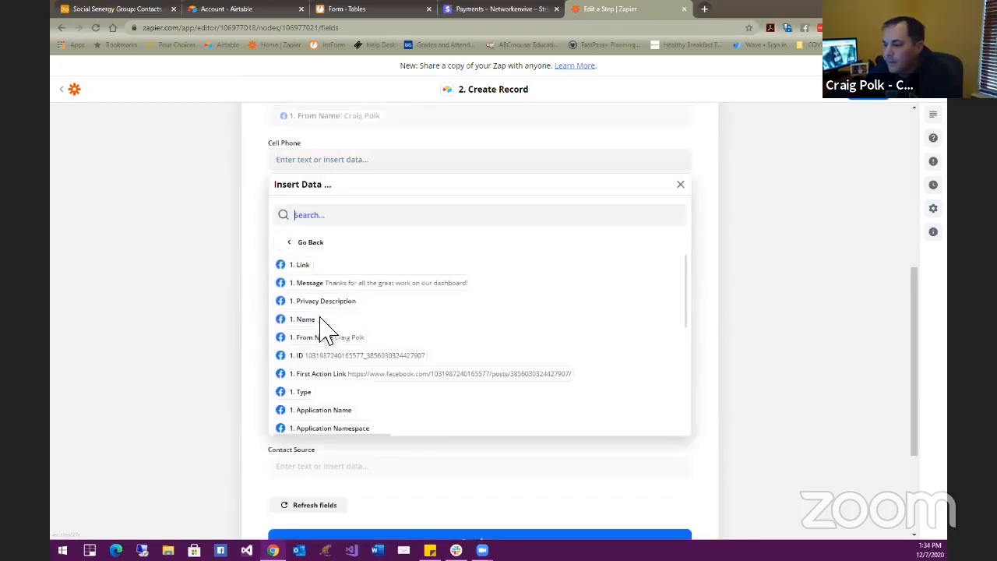
{"action": "scroll", "coordinate": [400, 312], "scroll_direction": "down", "scroll_amount": 5}
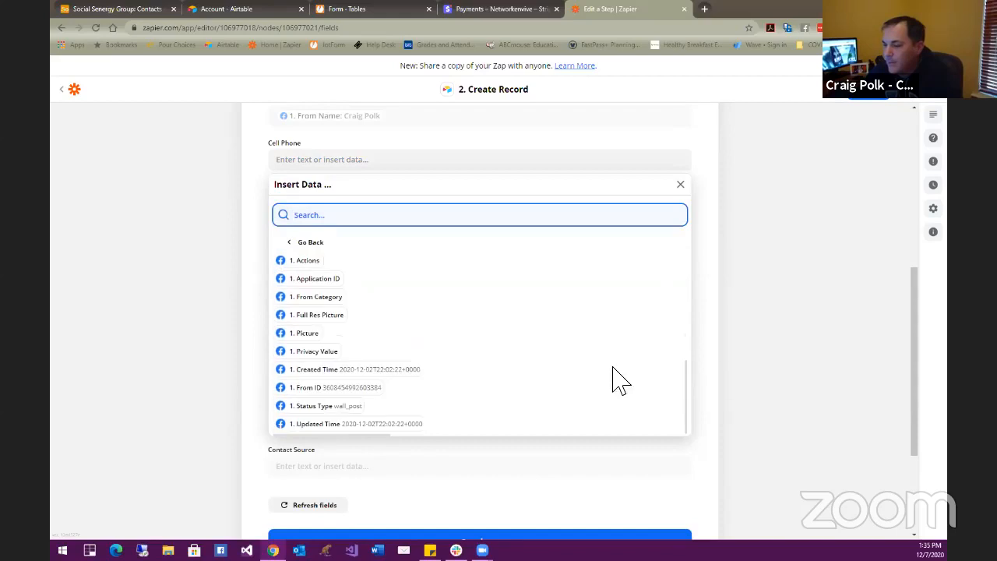
{"action": "scroll", "coordinate": [787, 295], "scroll_direction": "down", "scroll_amount": 2}
{"action": "left_click", "coordinate": [780, 281]}
{"action": "scroll", "coordinate": [455, 313], "scroll_direction": "up", "scroll_amount": 3}
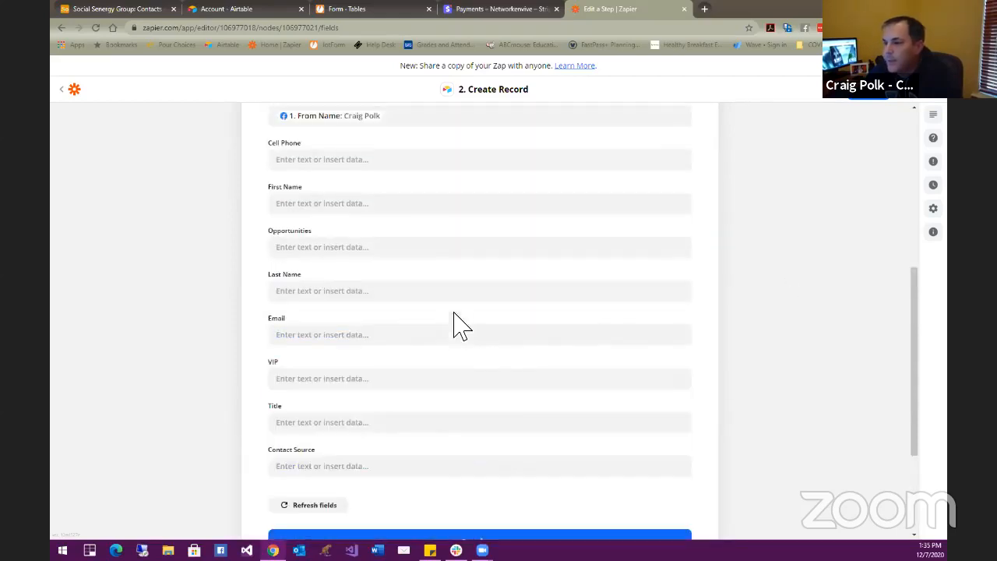
{"action": "scroll", "coordinate": [388, 308], "scroll_direction": "up", "scroll_amount": 1}
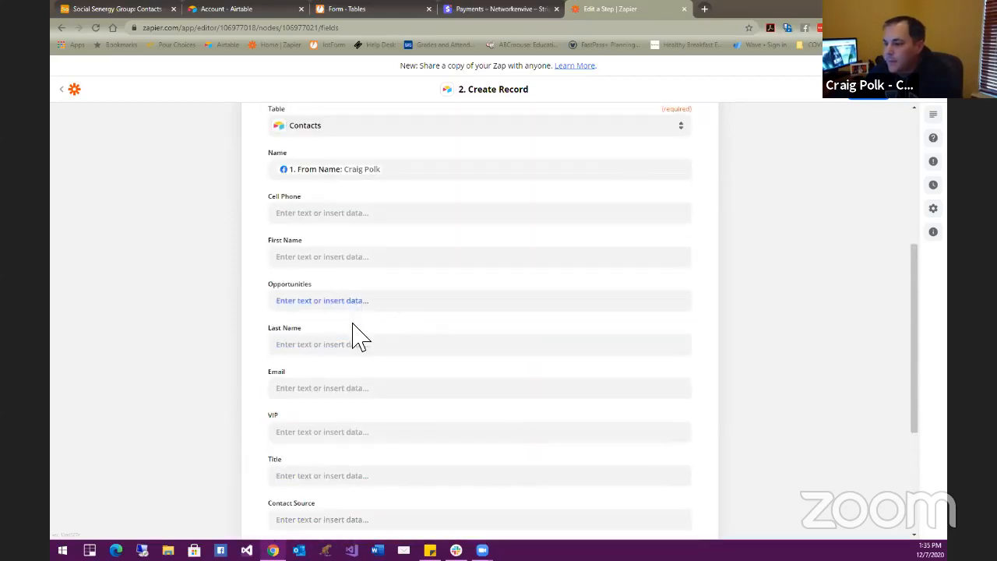
{"action": "scroll", "coordinate": [352, 336], "scroll_direction": "down", "scroll_amount": 1}
{"action": "scroll", "coordinate": [355, 337], "scroll_direction": "up", "scroll_amount": 2}
{"action": "scroll", "coordinate": [357, 335], "scroll_direction": "down", "scroll_amount": 2}
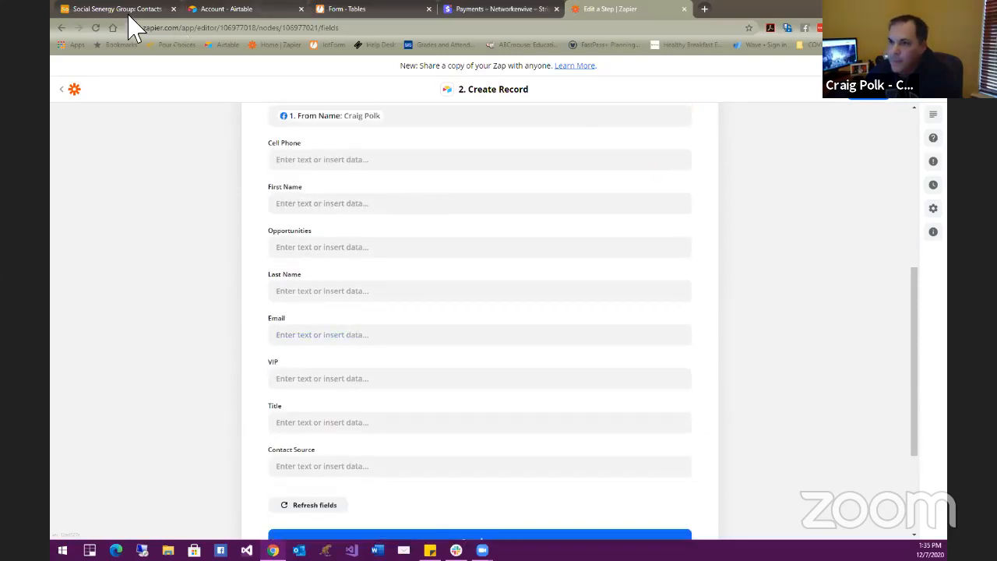
- Switch to the Contacts table in Airtable and add a Long text field named Notes after Contact Source
{"action": "left_click", "coordinate": [129, 12]}
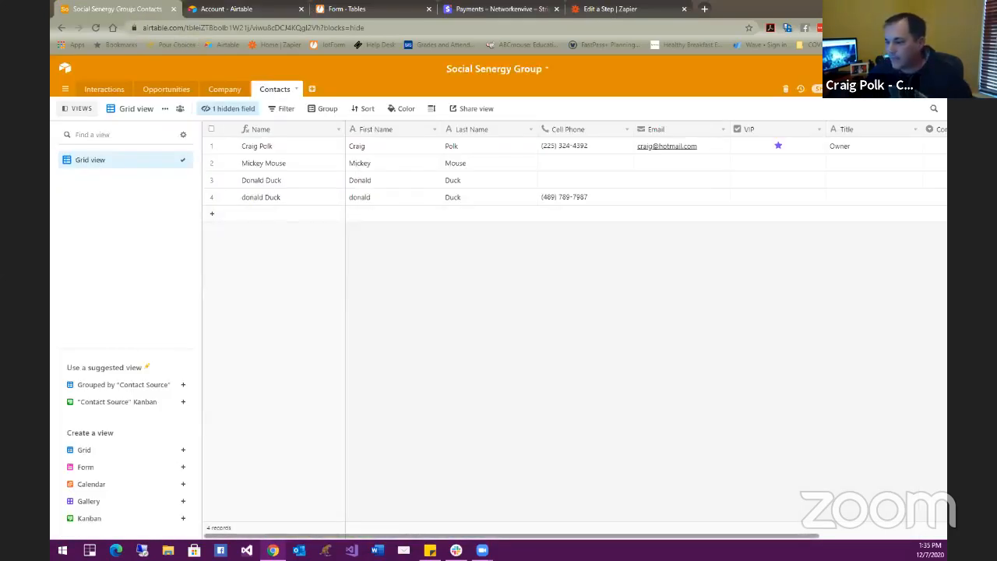
{"action": "scroll", "coordinate": [867, 205], "scroll_direction": "right", "scroll_amount": 3}
{"action": "left_click", "coordinate": [890, 130]}
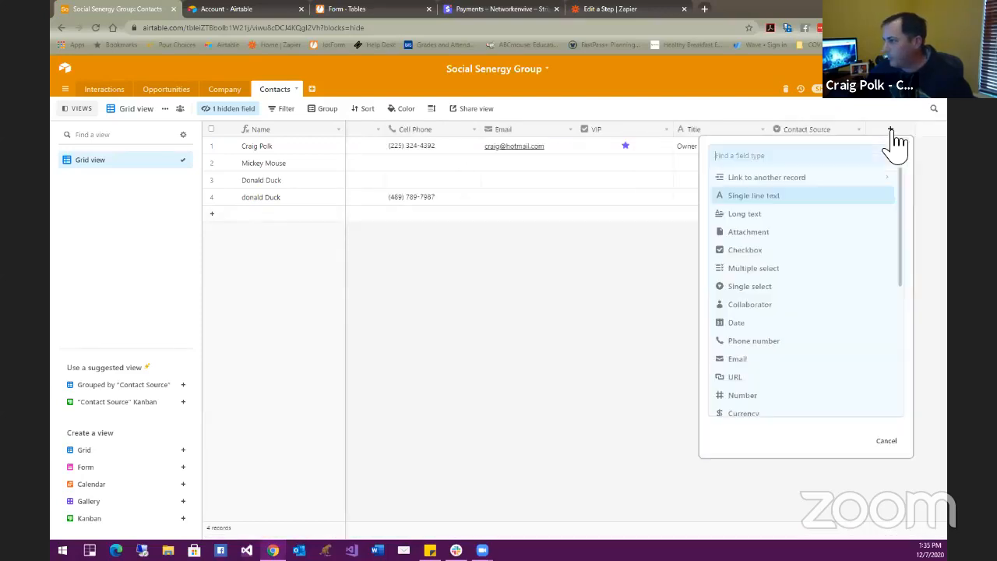
{"action": "left_click", "coordinate": [779, 215]}
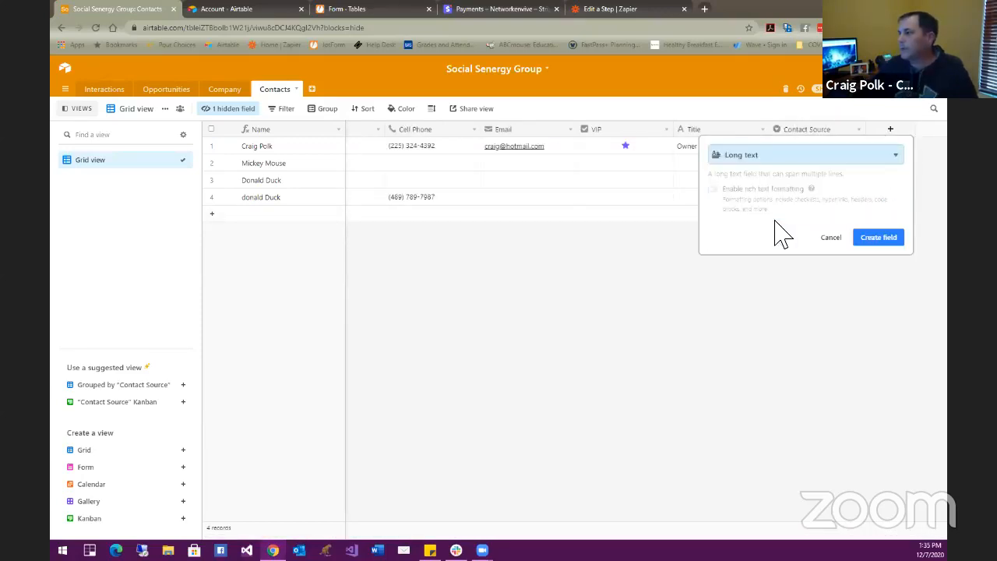
{"action": "left_click", "coordinate": [864, 238]}
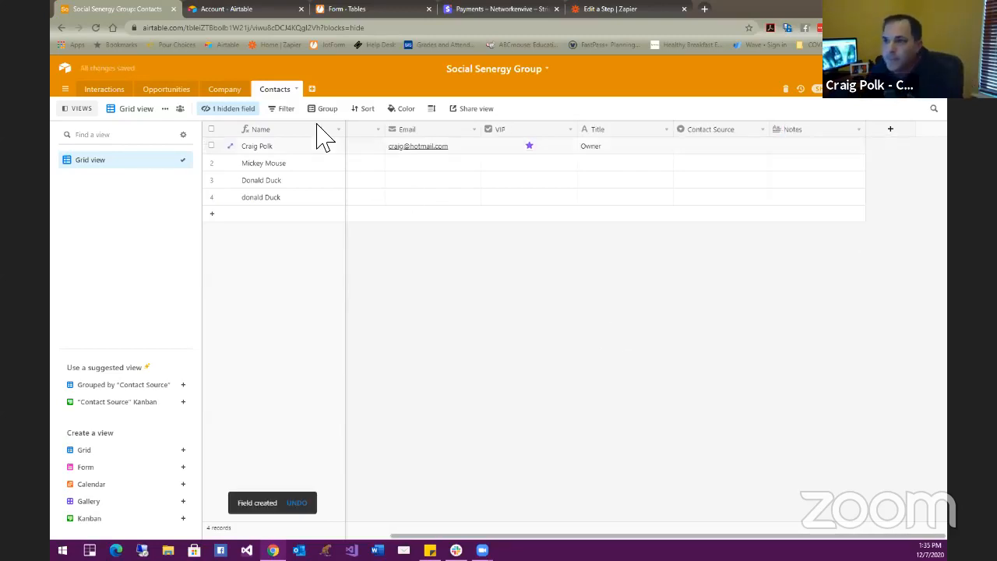
- Return to the Zap in Zapier, refresh the action's fields, and map the Notes field to the Facebook post's Message
{"action": "left_click", "coordinate": [601, 10]}
{"action": "scroll", "coordinate": [423, 363], "scroll_direction": "down", "scroll_amount": 3}
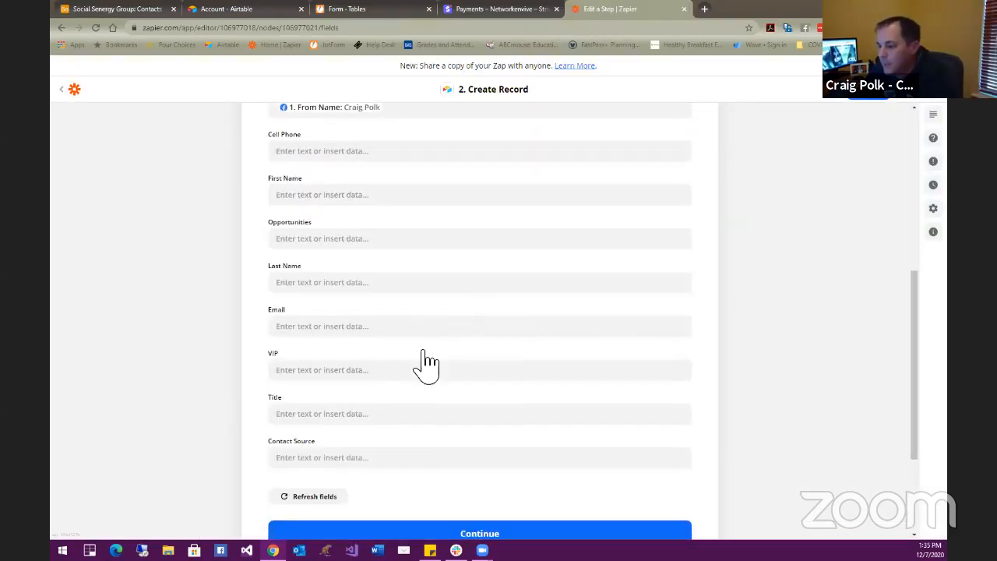
{"action": "left_click", "coordinate": [336, 399]}
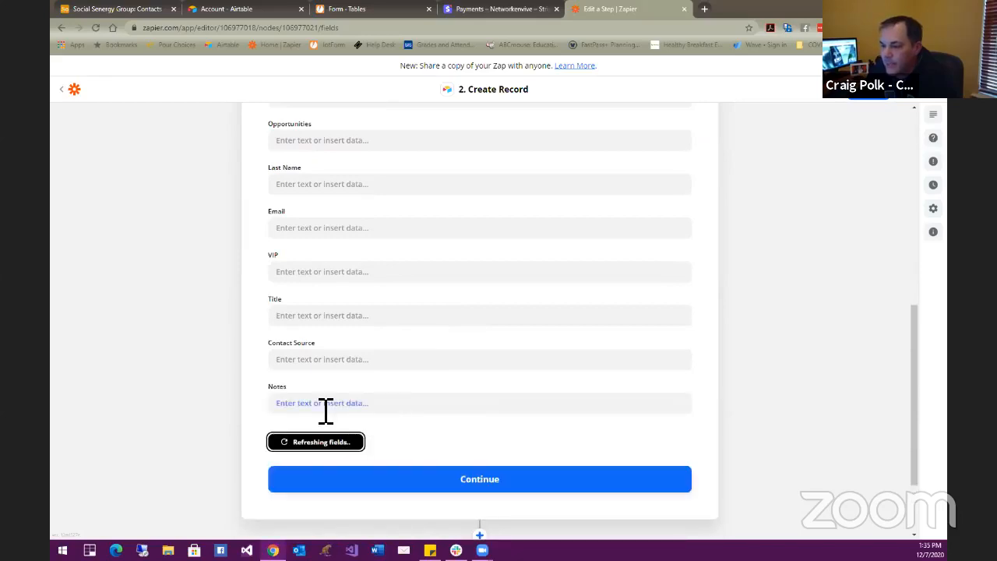
{"action": "left_click", "coordinate": [338, 405]}
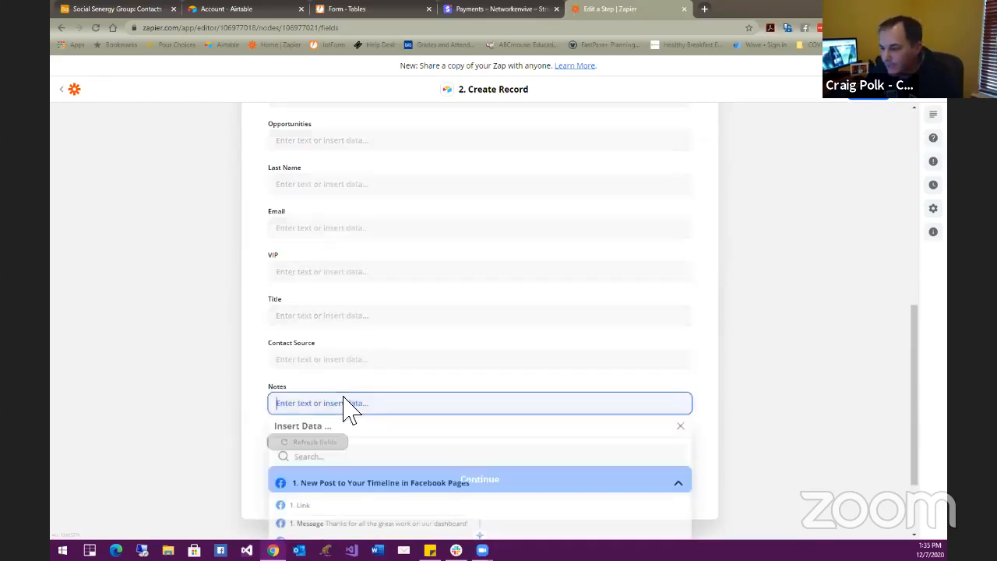
{"action": "left_click", "coordinate": [396, 420]}
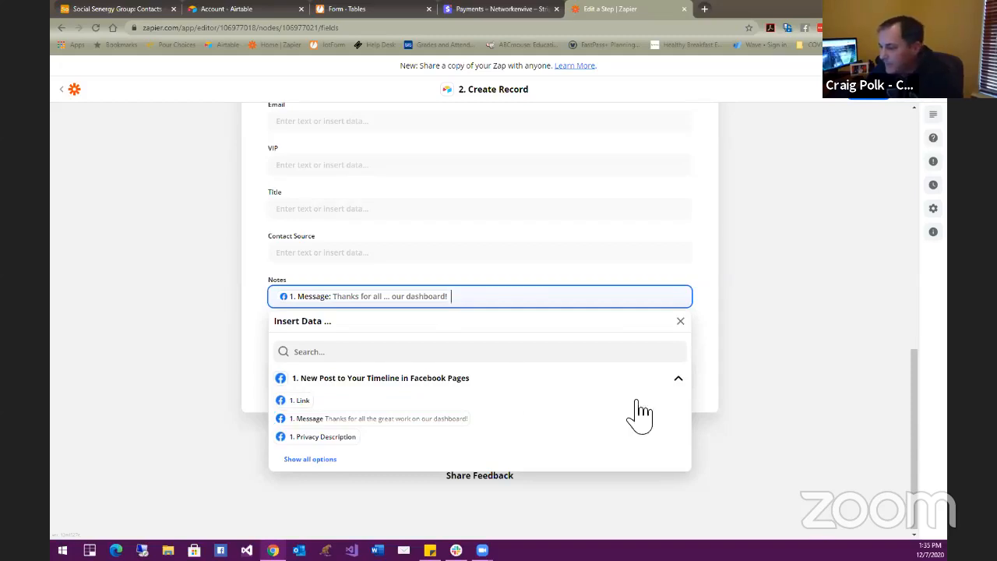
{"action": "left_click", "coordinate": [680, 320]}
- Examine all Facebook post data available for the Opportunities field and close the list without a choice
{"action": "scroll", "coordinate": [527, 324], "scroll_direction": "up", "scroll_amount": 3}
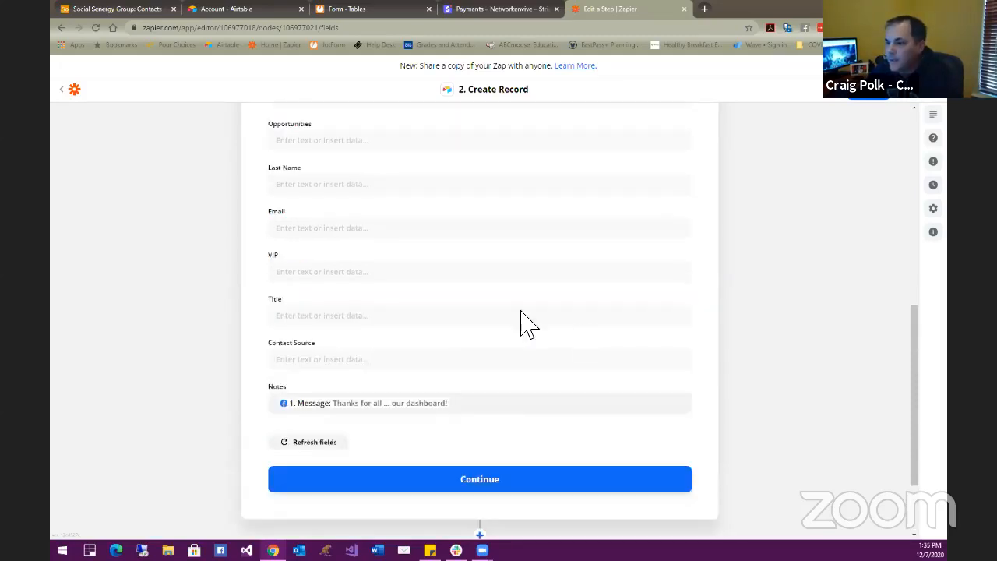
{"action": "left_click", "coordinate": [362, 247]}
{"action": "left_click", "coordinate": [336, 411]}
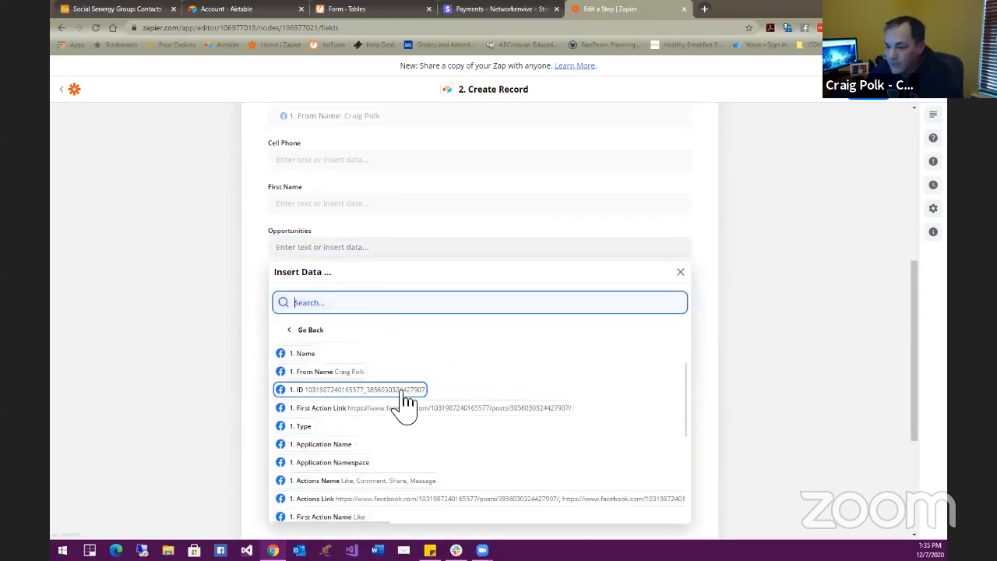
{"action": "scroll", "coordinate": [405, 401], "scroll_direction": "down", "scroll_amount": 3}
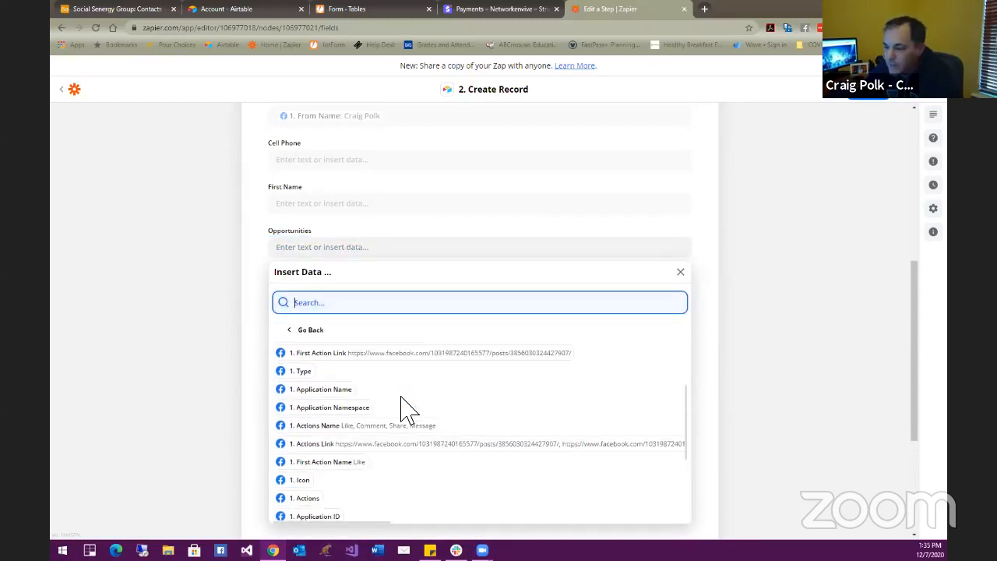
{"action": "scroll", "coordinate": [401, 409], "scroll_direction": "down", "scroll_amount": 3}
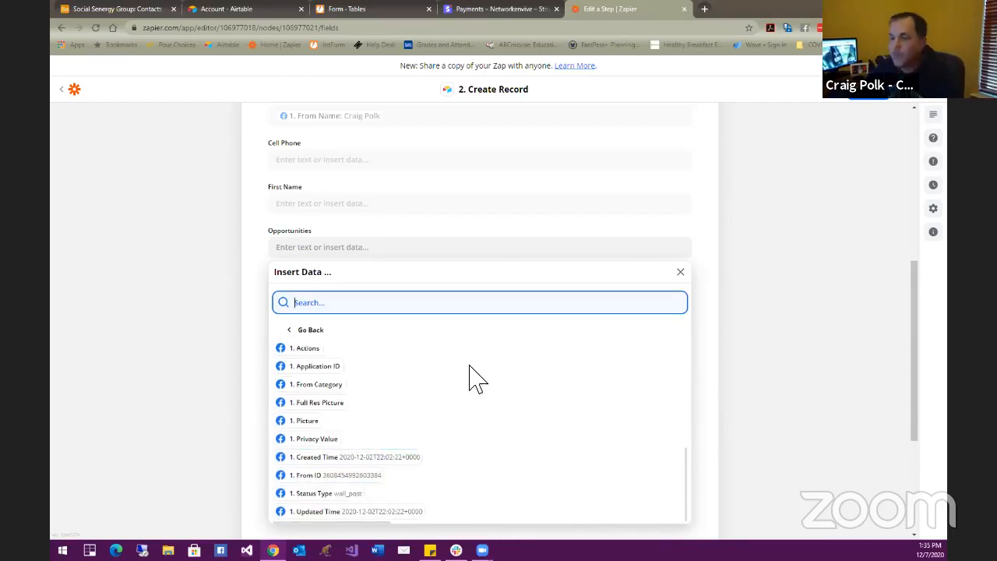
{"action": "scroll", "coordinate": [502, 378], "scroll_direction": "up", "scroll_amount": 3}
{"action": "left_click", "coordinate": [680, 273]}
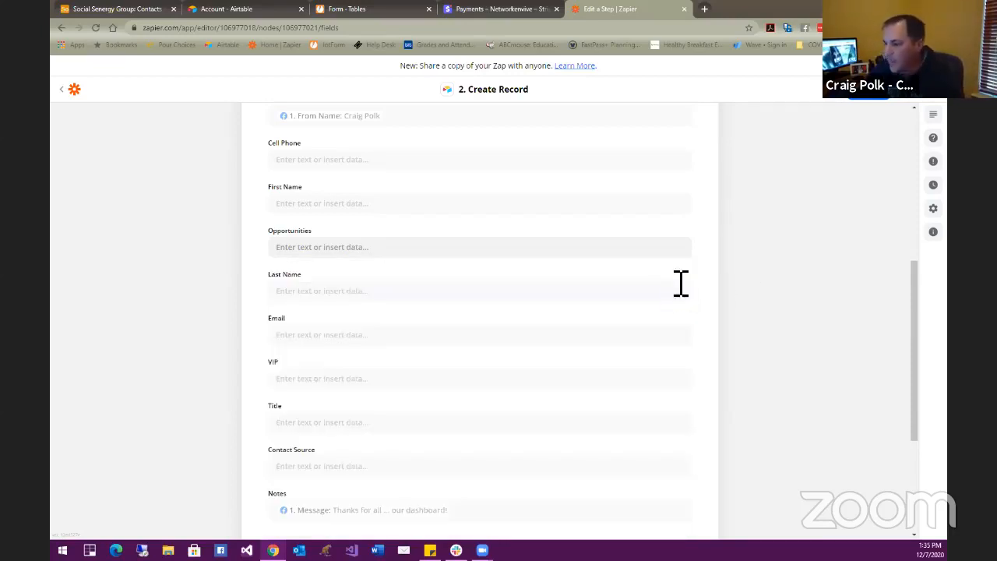
- Continue from the action setup to the test and review the record data to send to Airtable
{"action": "scroll", "coordinate": [436, 273], "scroll_direction": "up", "scroll_amount": 2}
{"action": "scroll", "coordinate": [387, 283], "scroll_direction": "down", "scroll_amount": 4}
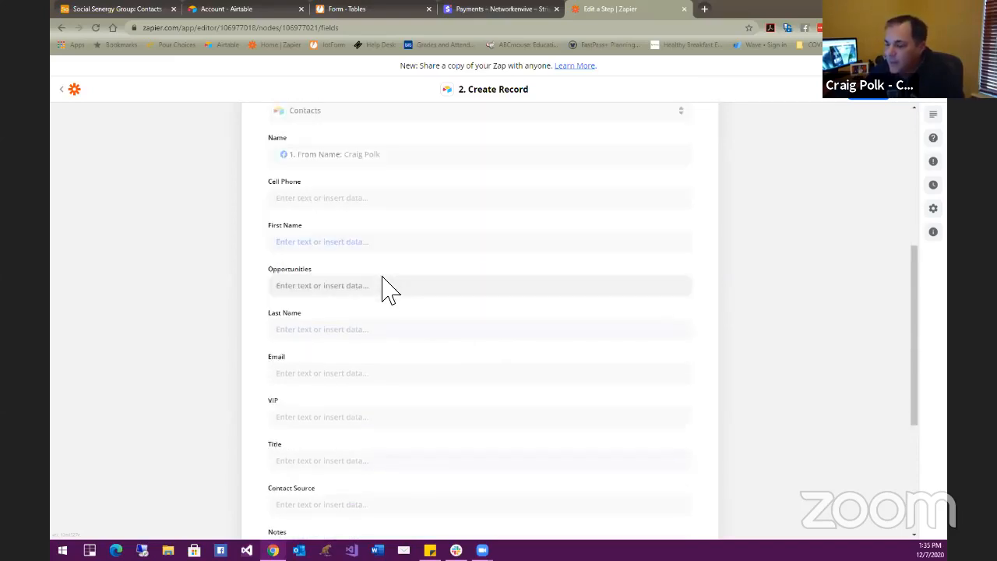
{"action": "left_click", "coordinate": [501, 372]}
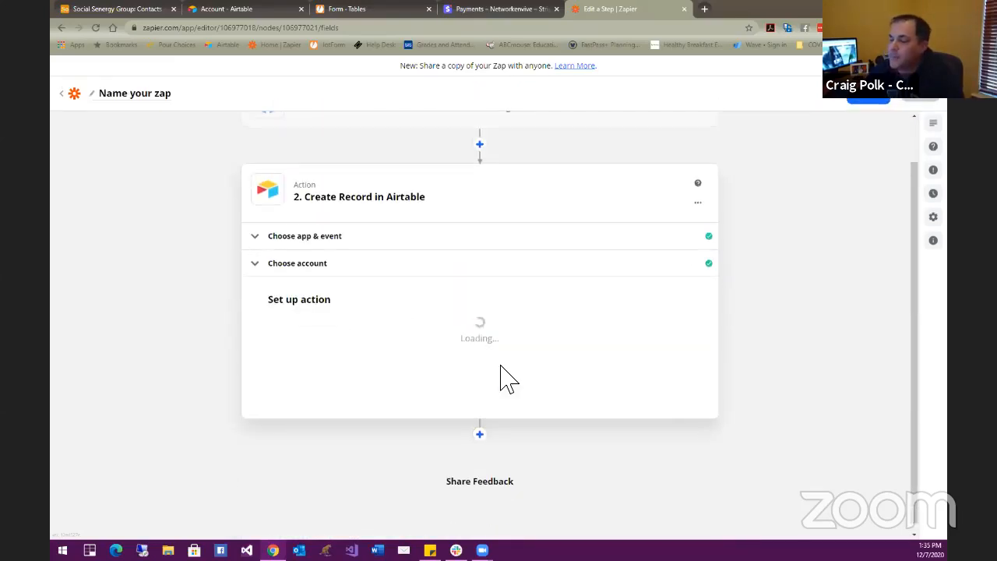
{"action": "scroll", "coordinate": [545, 327], "scroll_direction": "down", "scroll_amount": 2}
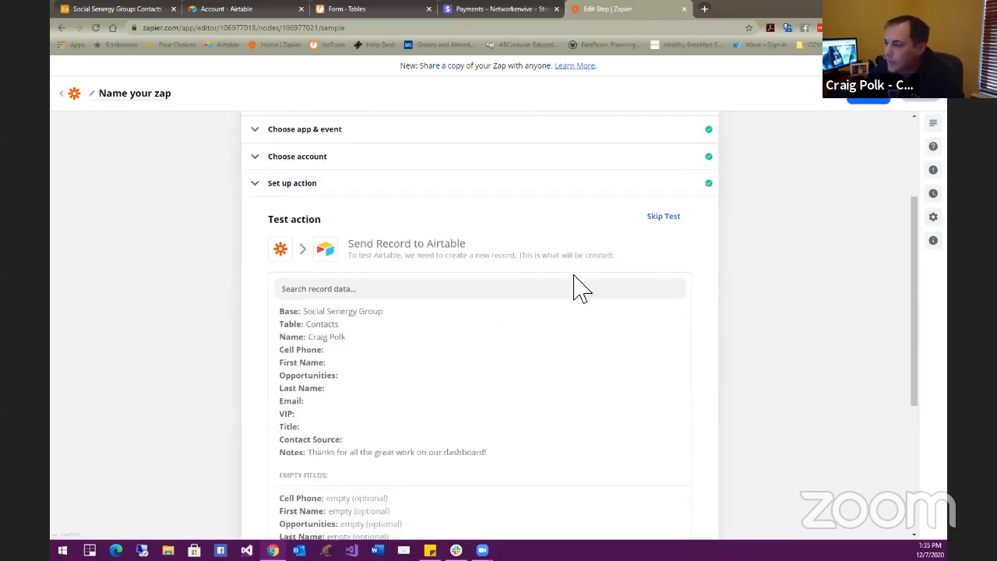
{"action": "scroll", "coordinate": [584, 343], "scroll_direction": "down", "scroll_amount": 3}
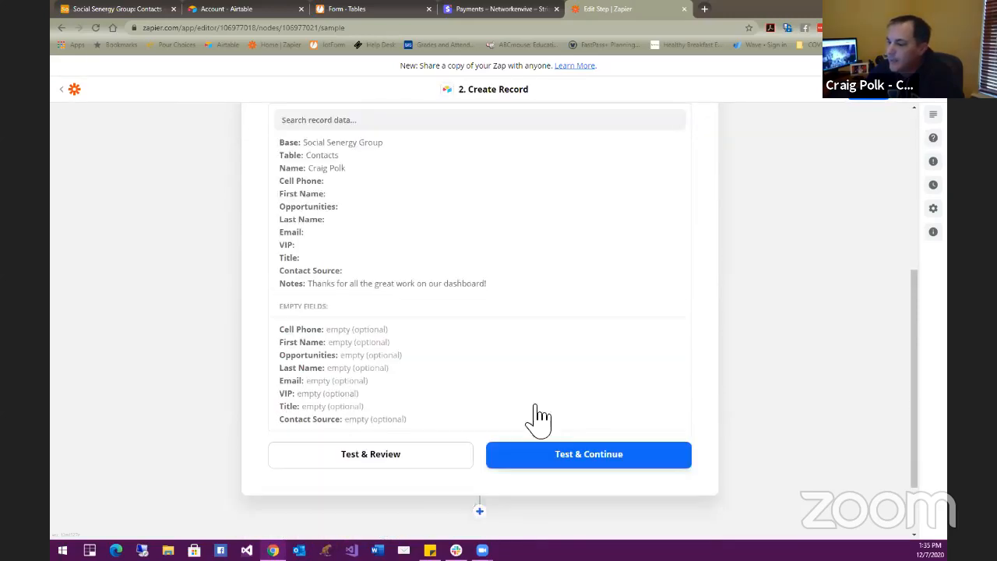
- Test the Create Record action by sending the record, and review the new row and its Notes in the Airtable Contacts table
{"action": "left_click", "coordinate": [411, 458]}
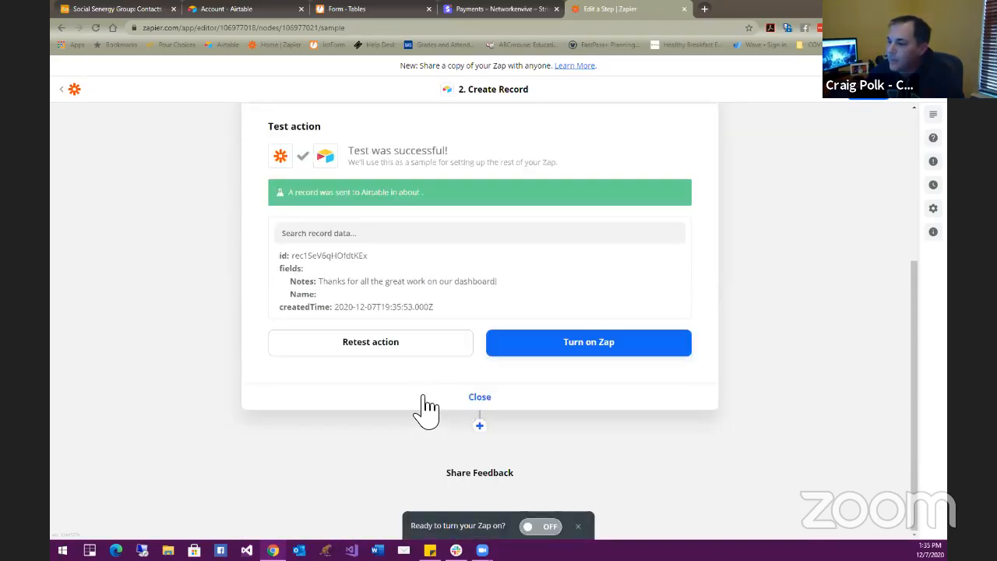
{"action": "left_click", "coordinate": [134, 14]}
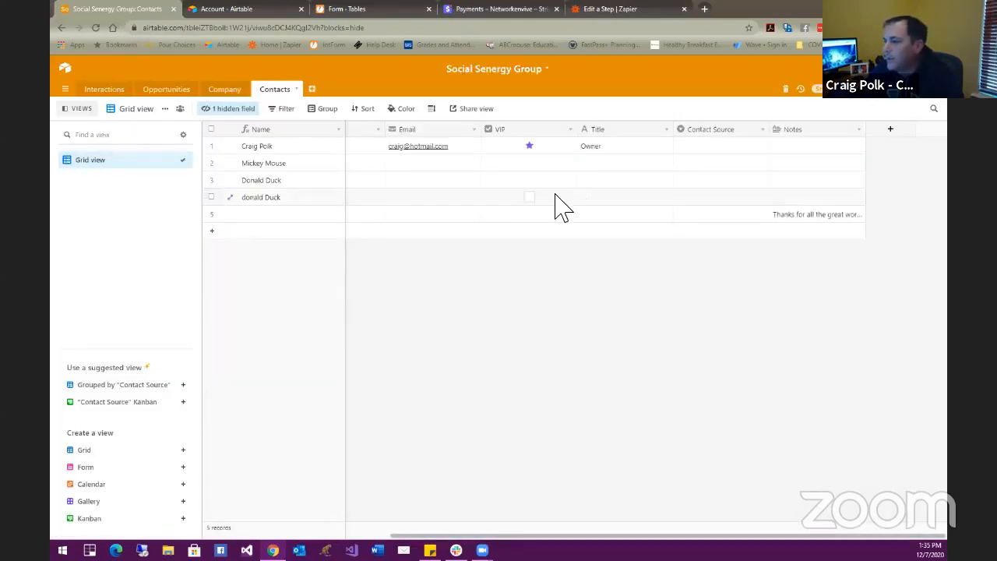
{"action": "left_click_drag", "start_coordinate": [548, 535], "coordinate": [361, 535]}
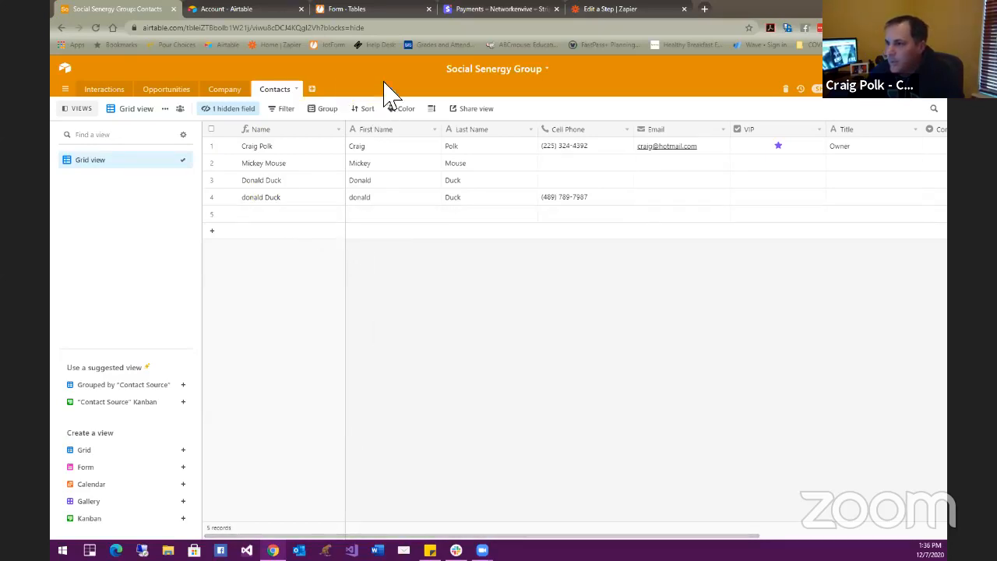
- Return to the Zap in Zapier, reopen the Airtable action's setup, and remove the From Name mapping from the Name field
{"action": "left_click", "coordinate": [607, 11]}
{"action": "scroll", "coordinate": [397, 199], "scroll_direction": "up", "scroll_amount": 2}
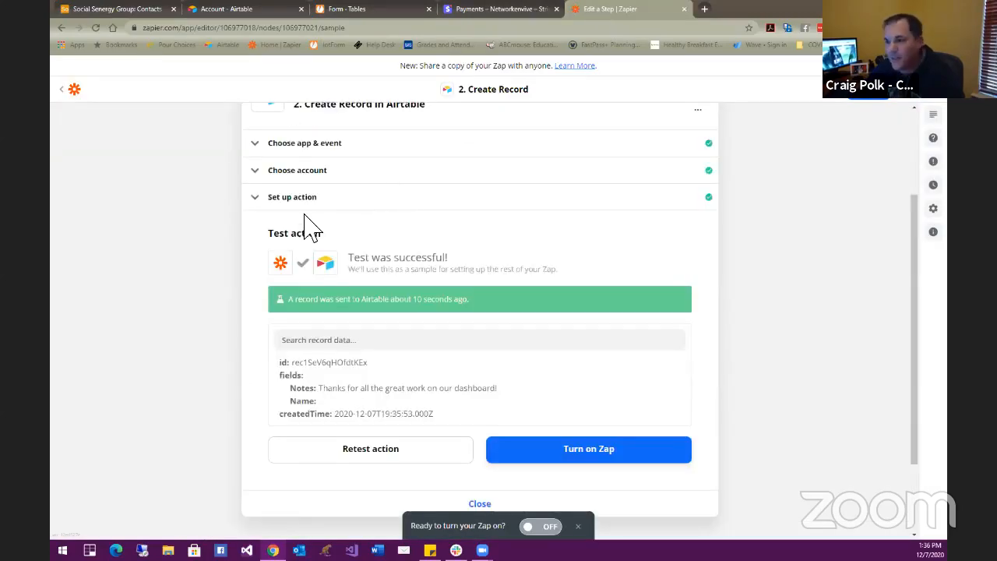
{"action": "left_click", "coordinate": [311, 197]}
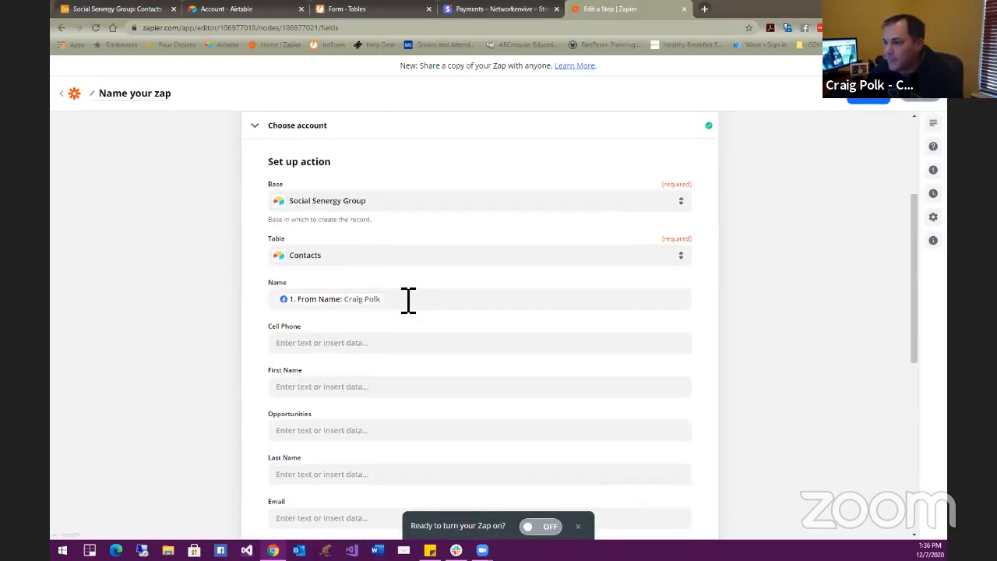
{"action": "left_click", "coordinate": [274, 303]}
{"action": "key", "text": "BackSpace"}
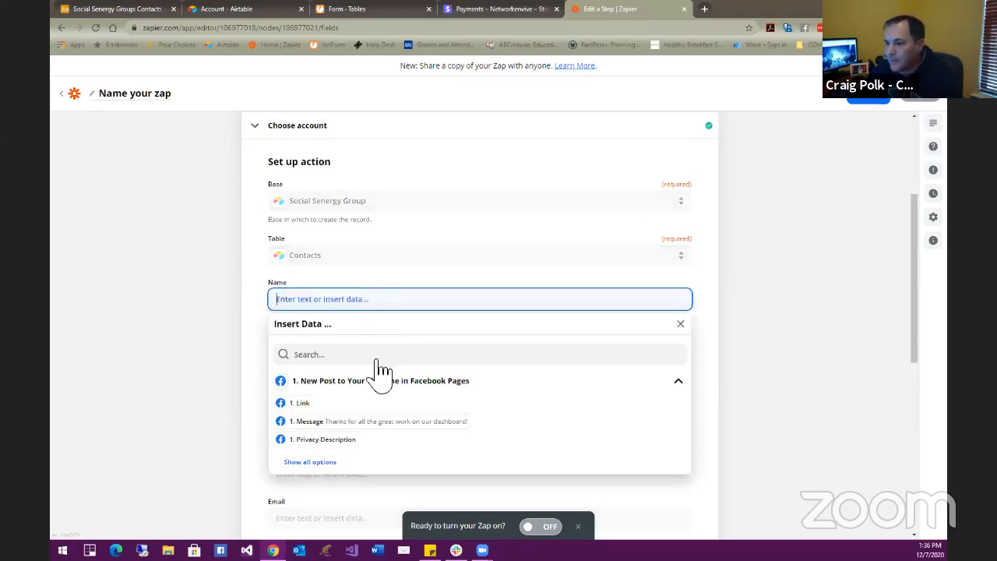
- Map the First Name field to the Facebook post's From Name and close the data list
{"action": "left_click", "coordinate": [247, 390]}
{"action": "left_click", "coordinate": [362, 389]}
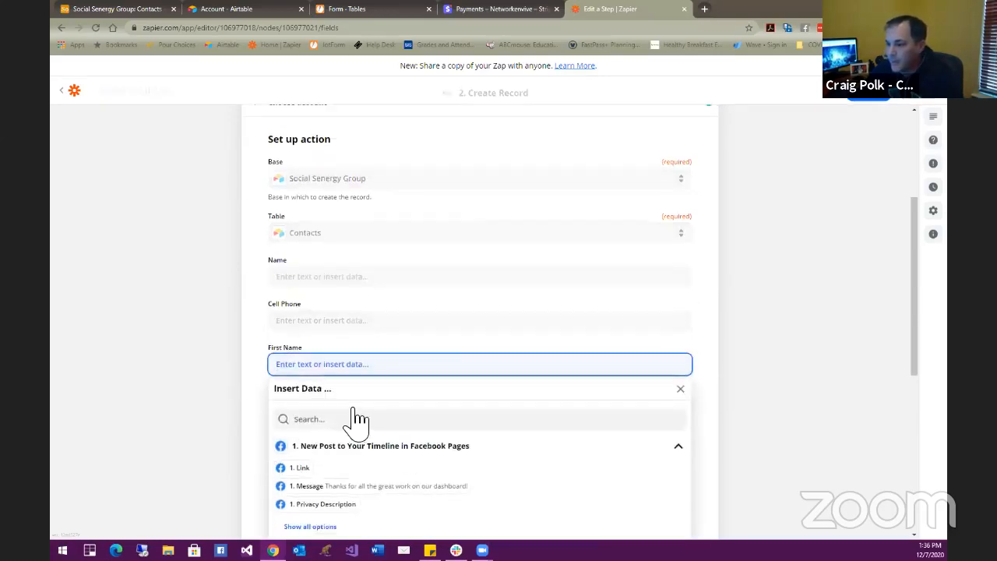
{"action": "left_click", "coordinate": [319, 434]}
{"action": "left_click", "coordinate": [342, 448]}
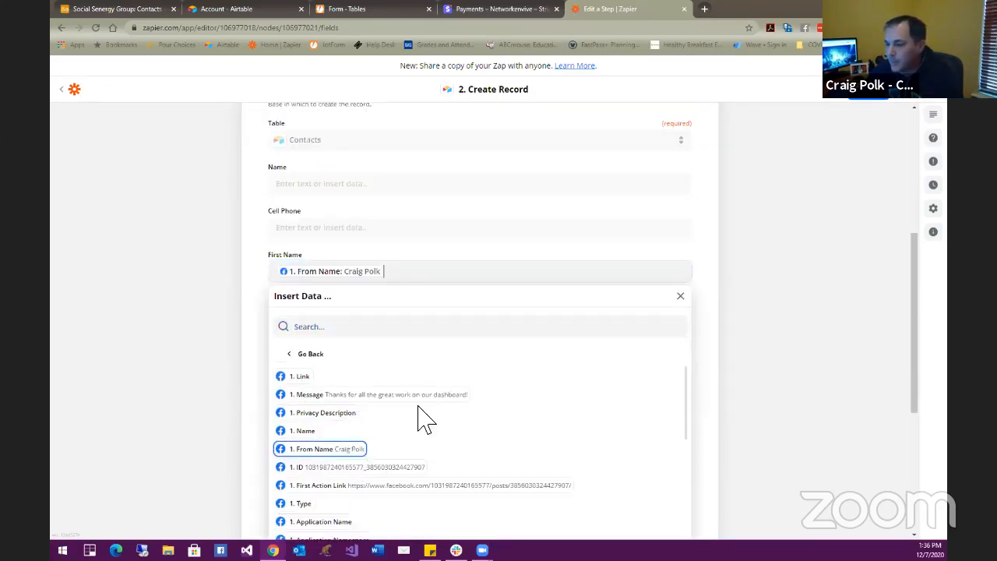
{"action": "left_click", "coordinate": [680, 295]}
- Continue from the action setup and retest the Create Record action with the updated field mapping
{"action": "scroll", "coordinate": [685, 327], "scroll_direction": "down", "scroll_amount": 5}
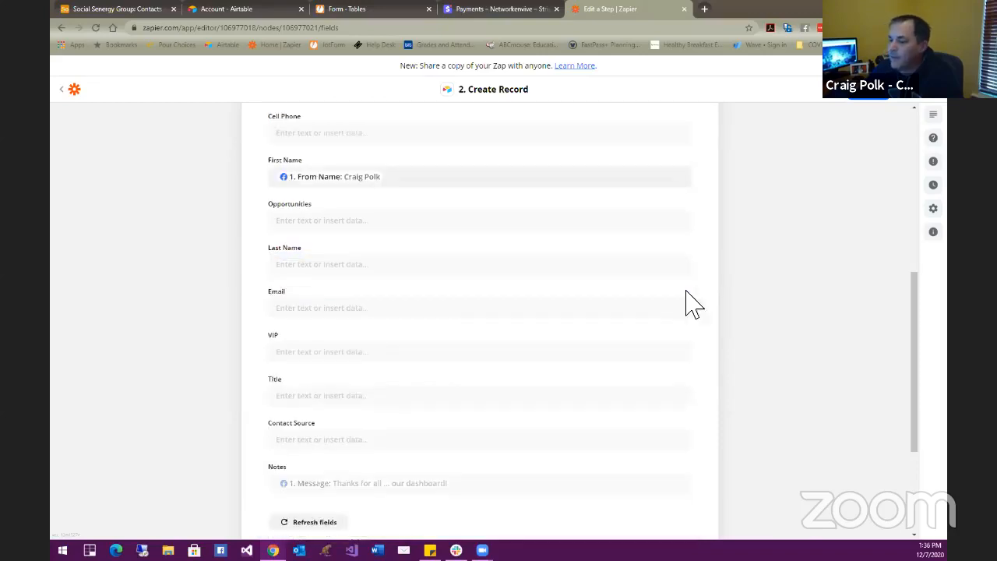
{"action": "left_click", "coordinate": [443, 389]}
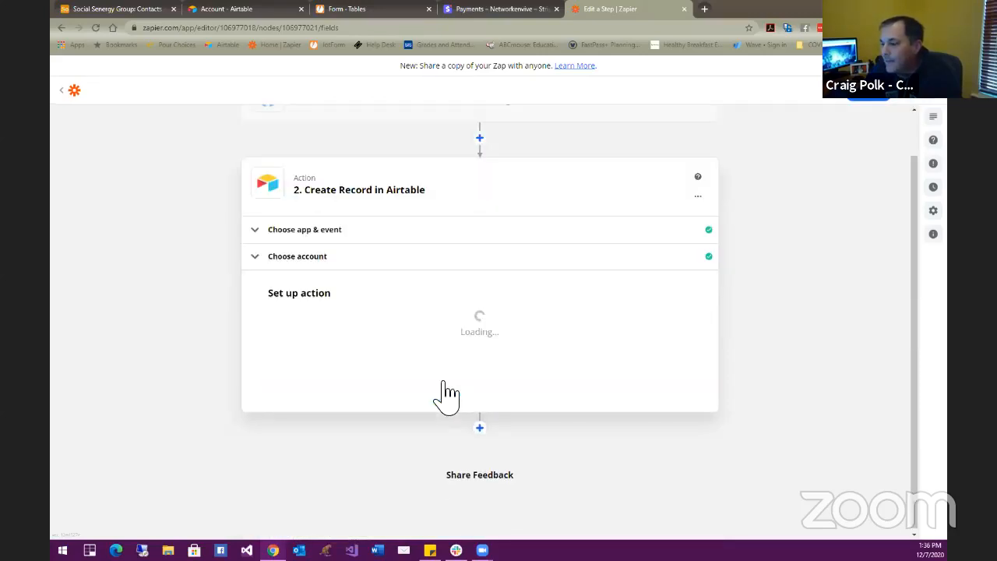
{"action": "scroll", "coordinate": [459, 366], "scroll_direction": "down", "scroll_amount": 2}
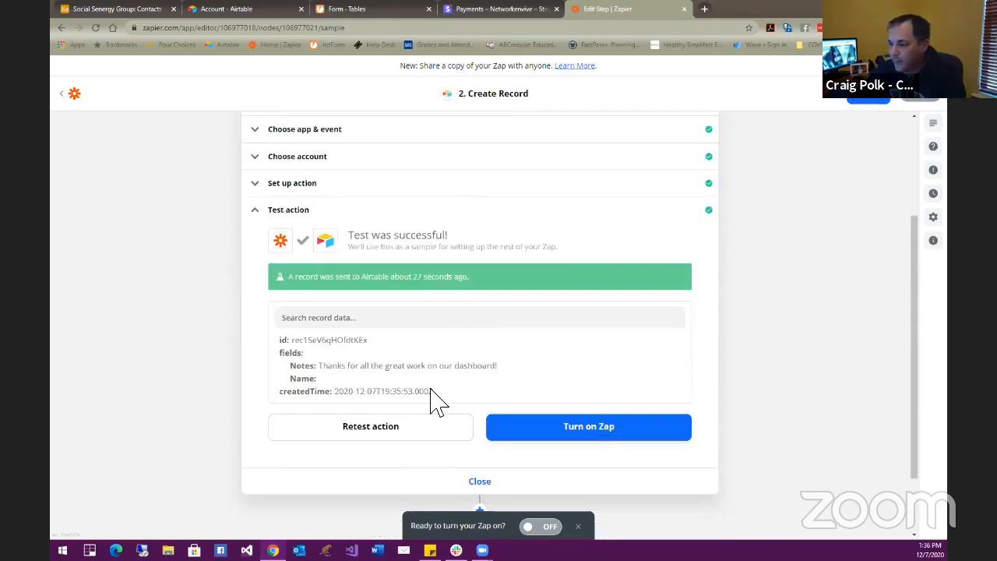
{"action": "left_click", "coordinate": [418, 439]}
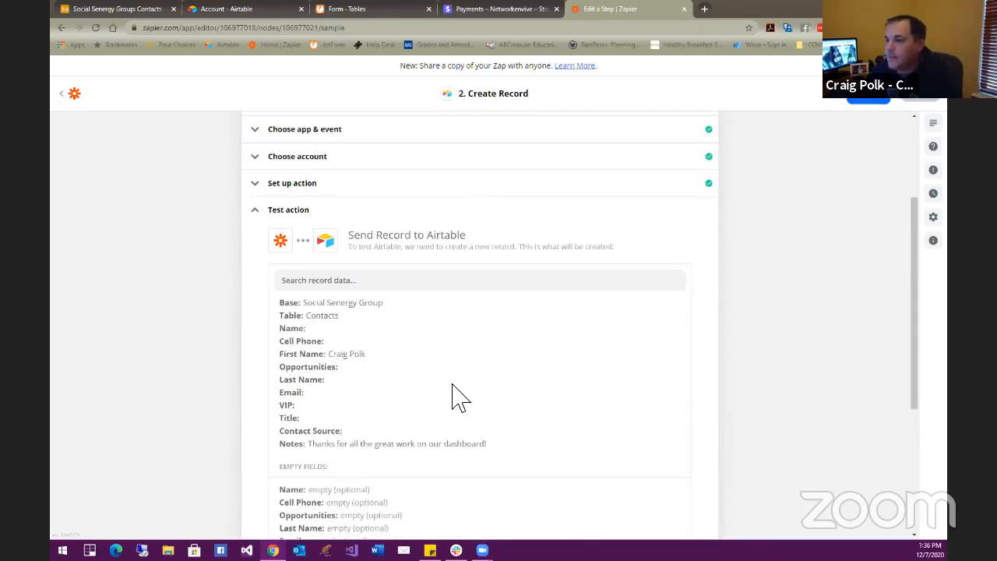
- Switch to the Airtable Contacts table and examine the test record's Name, First Name and Notes fields
{"action": "left_click", "coordinate": [106, 10]}
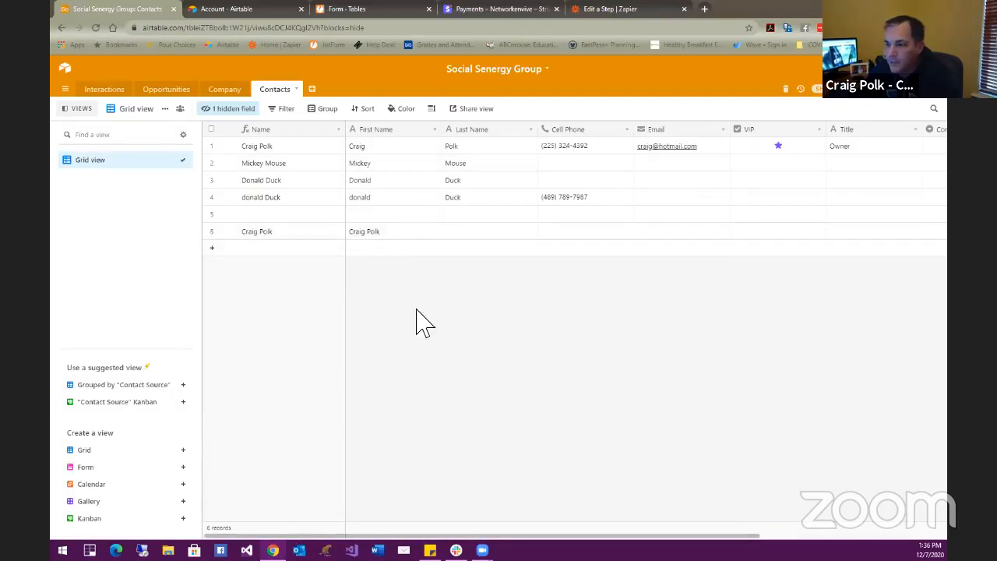
{"action": "scroll", "coordinate": [647, 195], "scroll_direction": "right", "scroll_amount": 3}
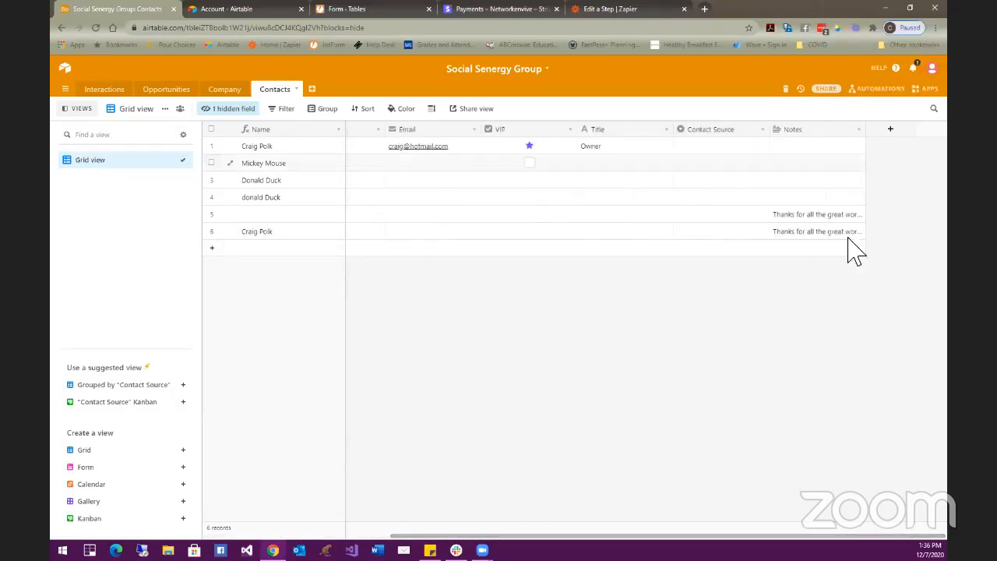
{"action": "scroll", "coordinate": [393, 265], "scroll_direction": "left", "scroll_amount": 5}
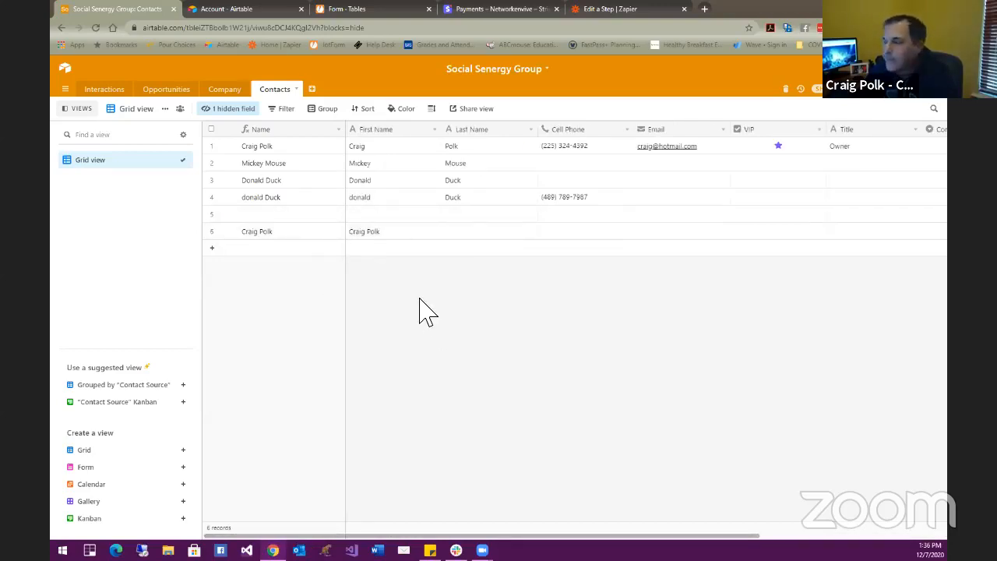
- Return to Zapier, finish the action step, turn the Zap on, and dismiss the offer to share a copy
{"action": "left_click", "coordinate": [606, 11]}
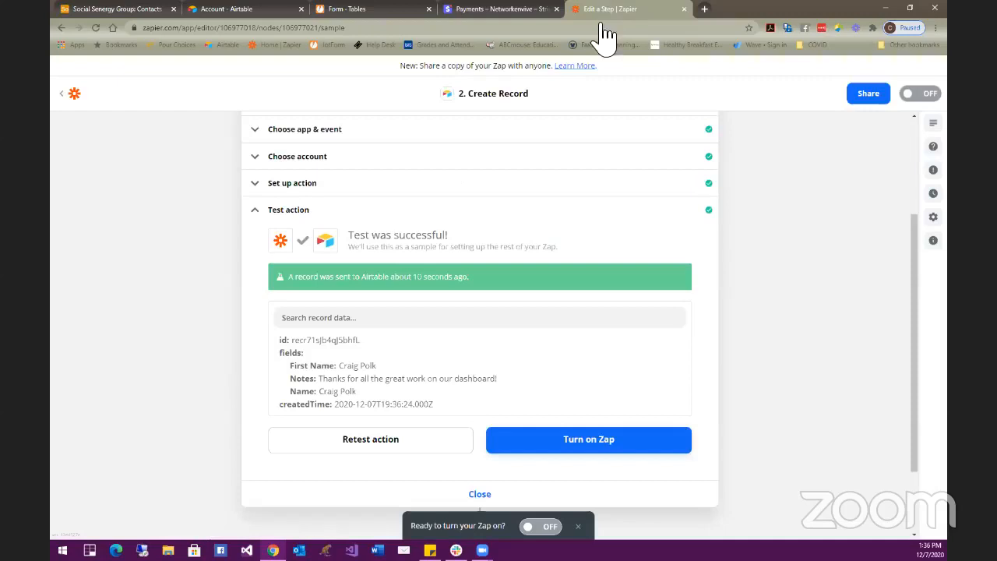
{"action": "scroll", "coordinate": [498, 412], "scroll_direction": "down", "scroll_amount": 2}
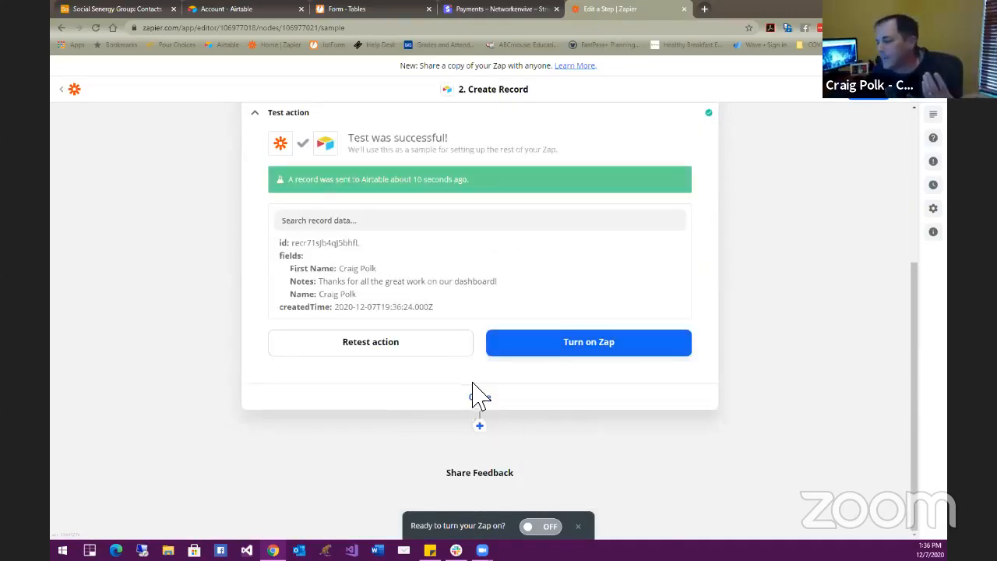
{"action": "left_click", "coordinate": [478, 402]}
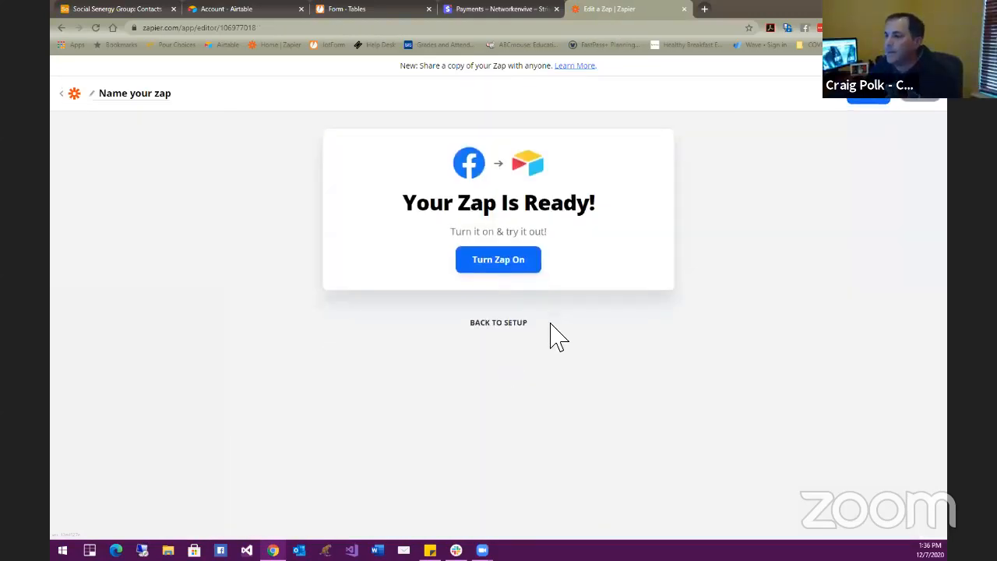
{"action": "left_click", "coordinate": [517, 259]}
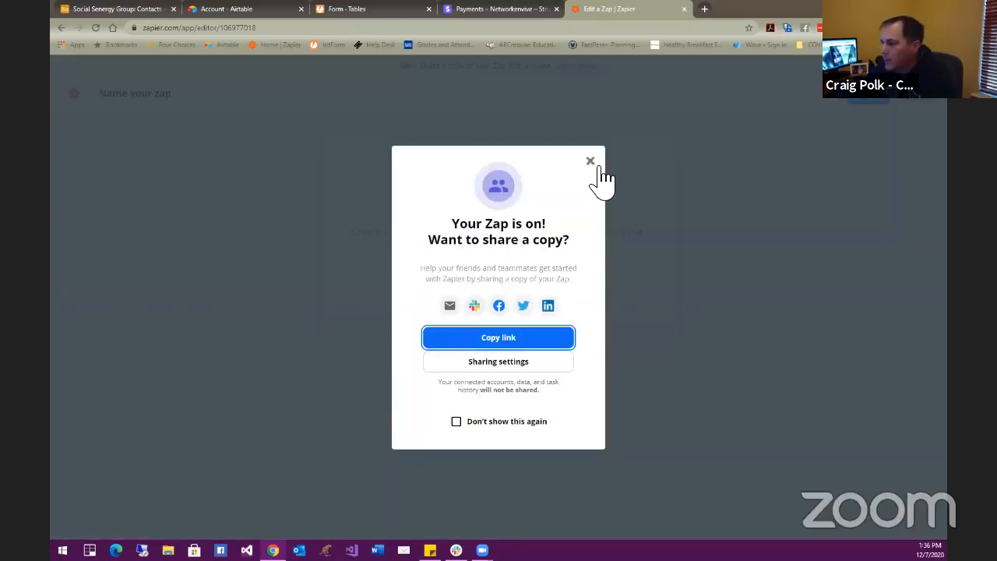
{"action": "left_click", "coordinate": [590, 161]}
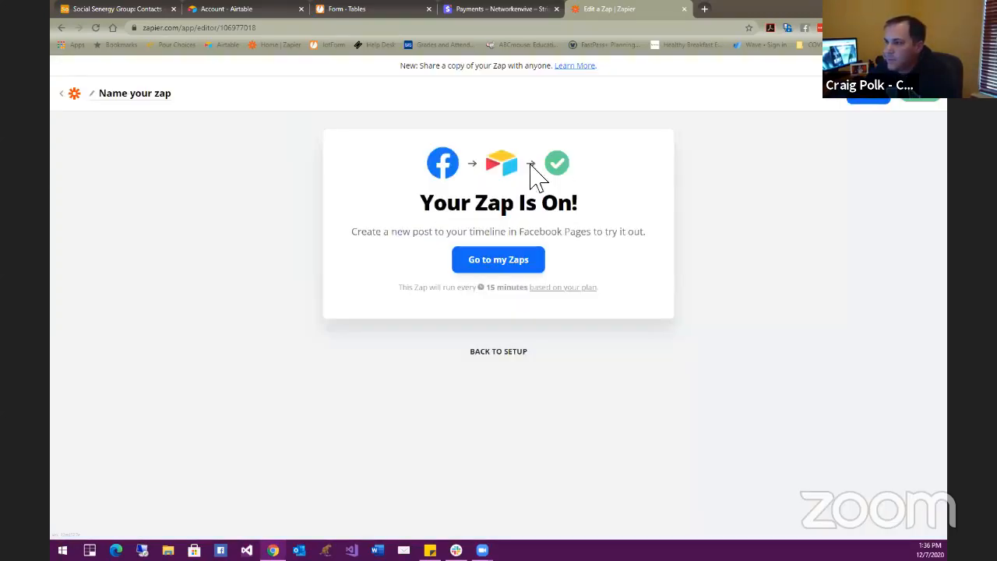
- Open facebook.com in a new tab, search for zwolle consulting services, llc, and open its page
{"action": "left_click", "coordinate": [704, 10]}
{"action": "type", "text": "facebook.com"}
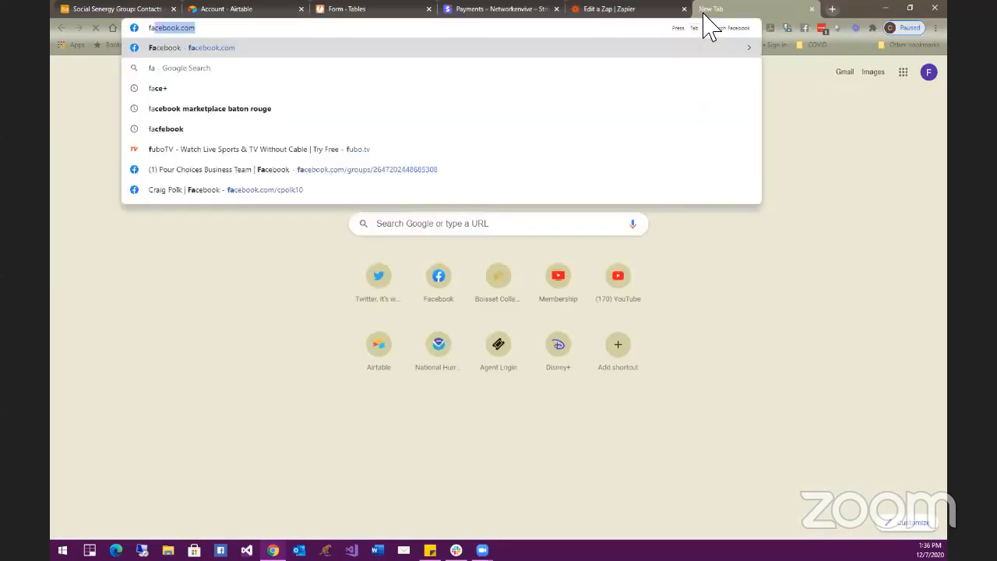
{"action": "key", "text": "Return"}
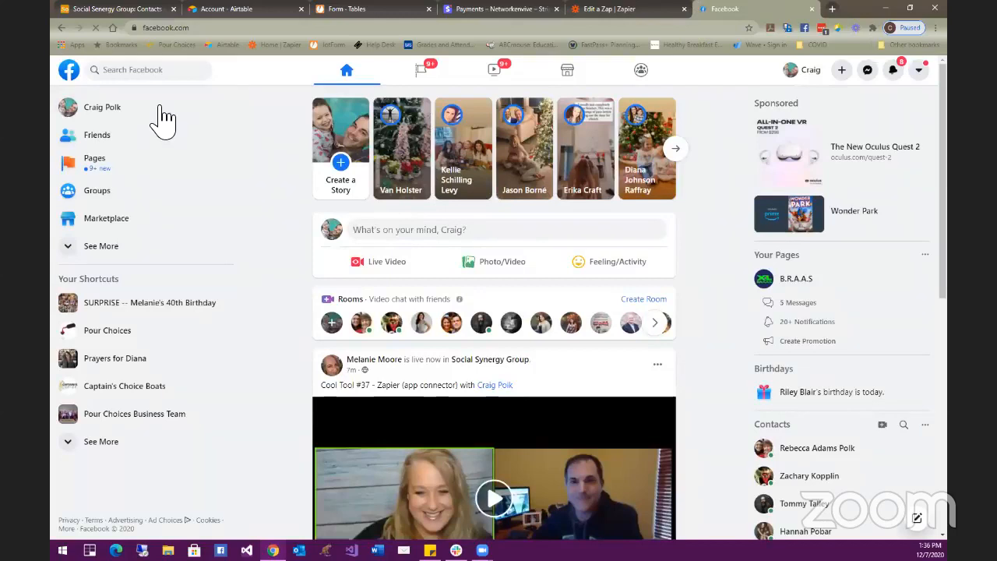
{"action": "left_click", "coordinate": [179, 78]}
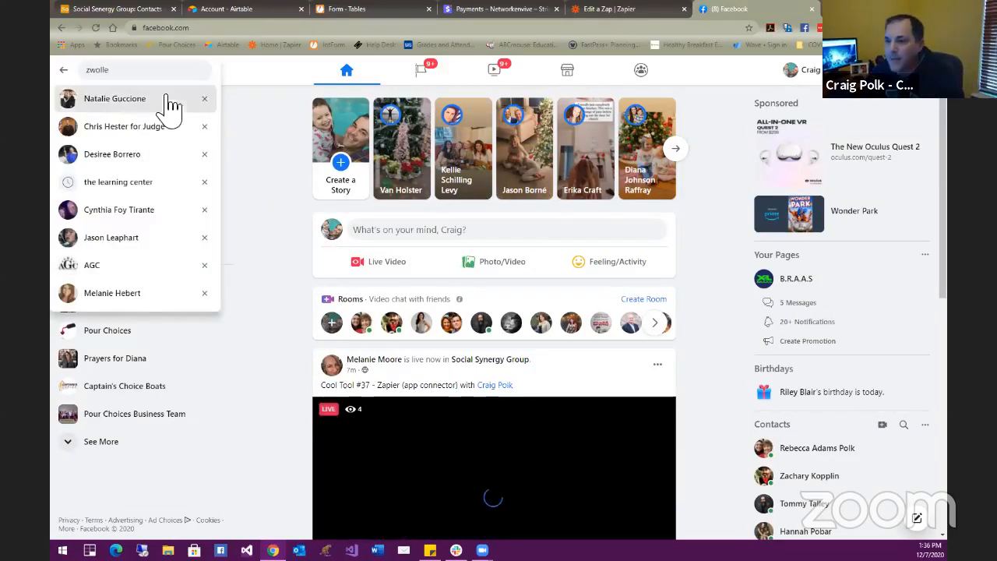
{"action": "left_click", "coordinate": [152, 105]}
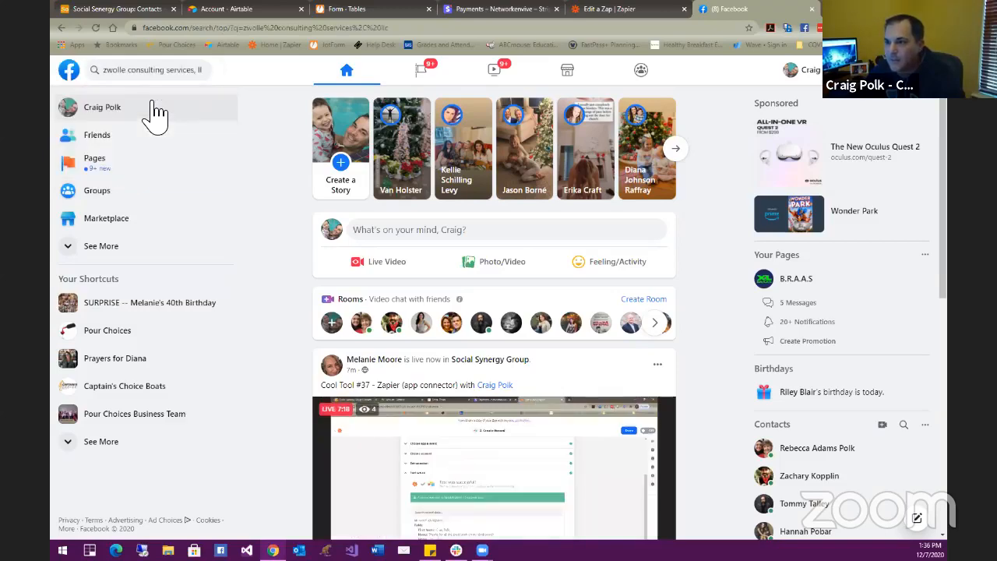
{"action": "left_click", "coordinate": [524, 125]}
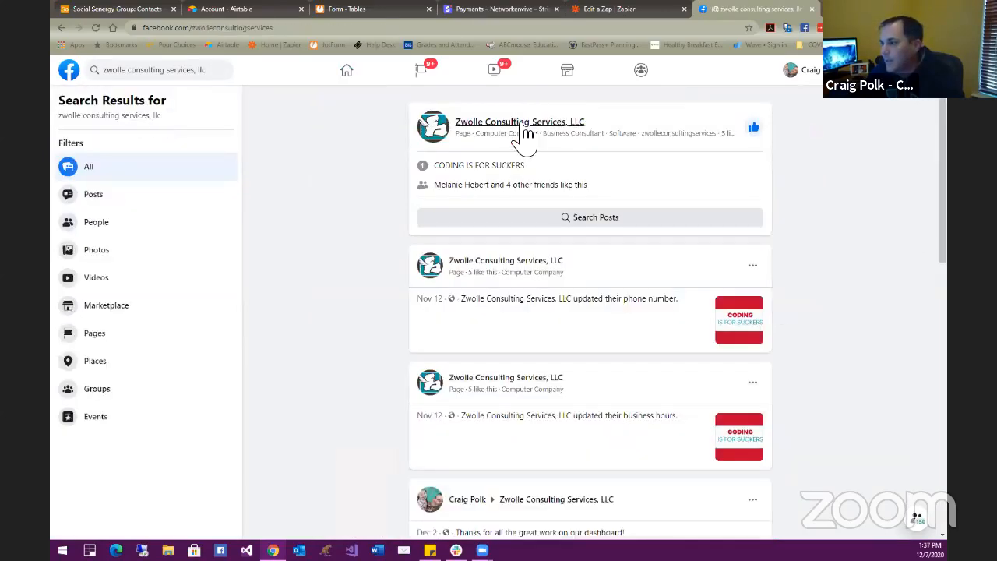
{"action": "scroll", "coordinate": [514, 180], "scroll_direction": "down", "scroll_amount": 7}
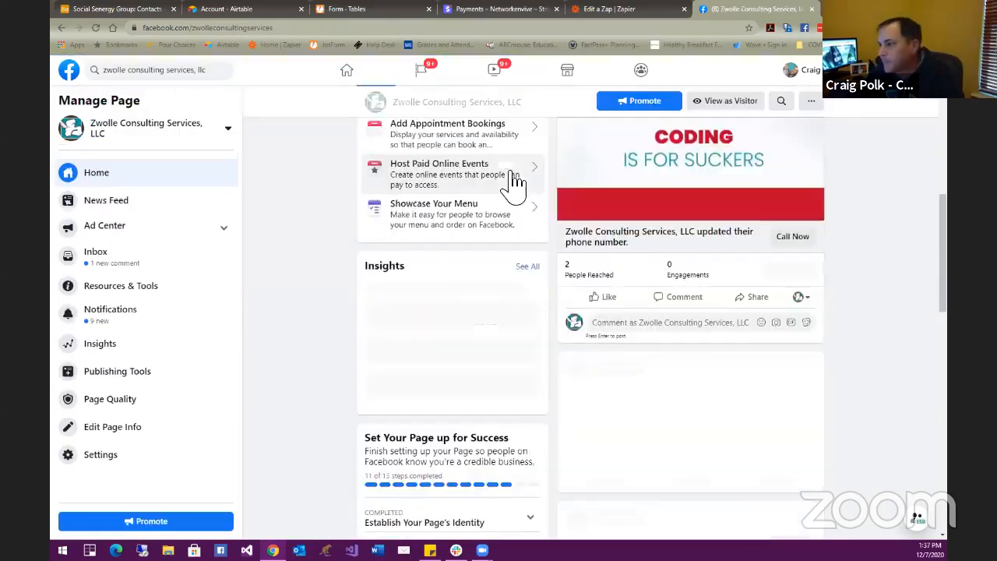
{"action": "scroll", "coordinate": [615, 187], "scroll_direction": "up", "scroll_amount": 2}
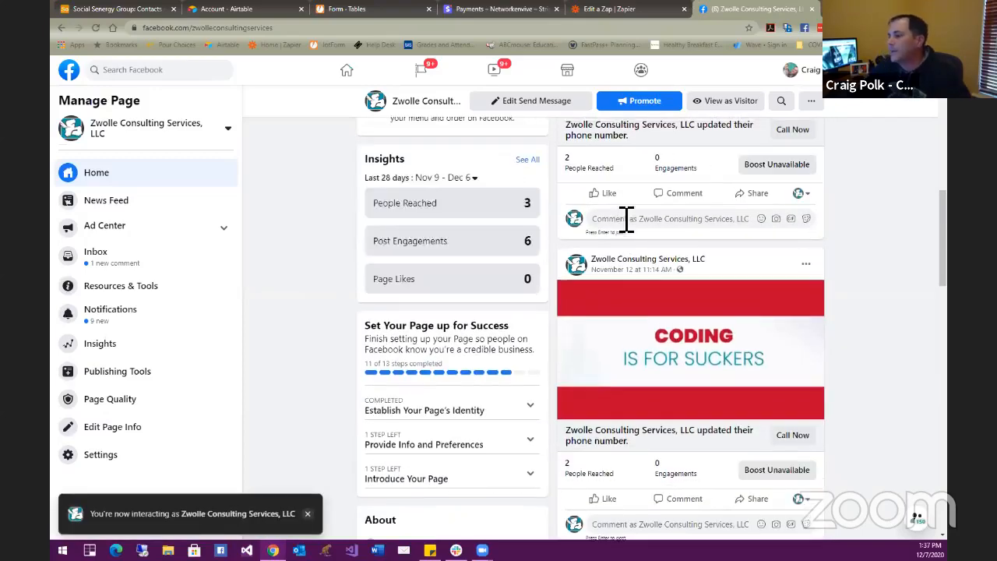
{"action": "scroll", "coordinate": [626, 220], "scroll_direction": "up", "scroll_amount": 3}
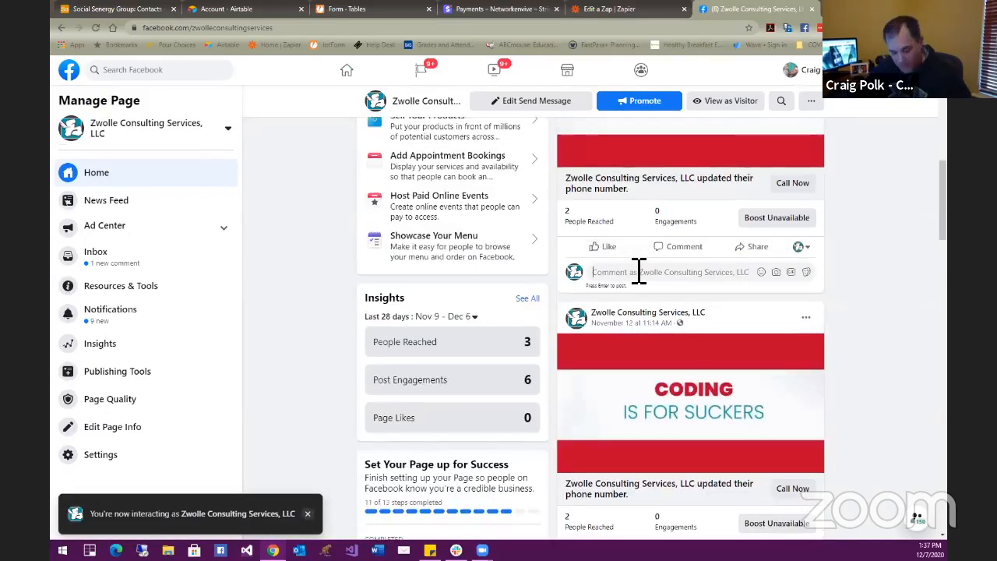
{"action": "type", "text": "test"}
{"action": "key", "text": "BackSpace"}
{"action": "key", "text": "BackSpace"}
{"action": "key", "text": "BackSpace"}
{"action": "key", "text": "BackSpace"}
{"action": "type", "text": "Grea"}
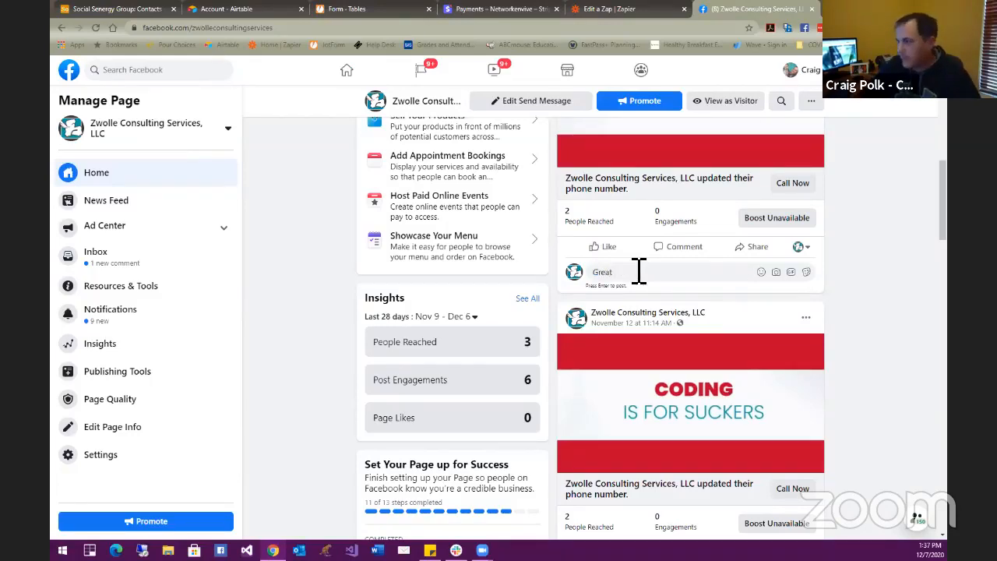
- Publish a new post reading "Great Post" on the Zwolle Consulting Services, LLC Facebook page
{"action": "scroll", "coordinate": [639, 271], "scroll_direction": "up", "scroll_amount": 6}
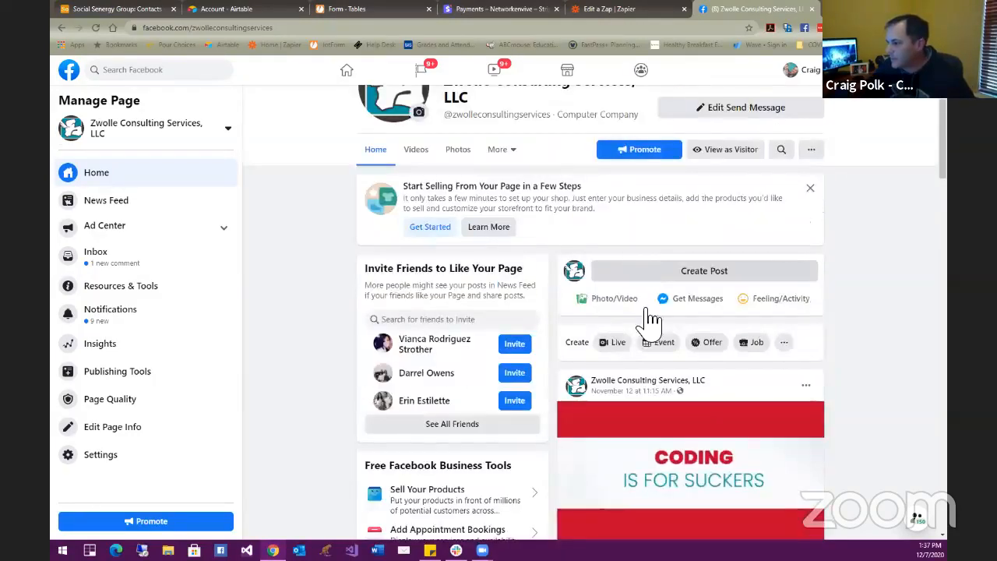
{"action": "left_click", "coordinate": [656, 274]}
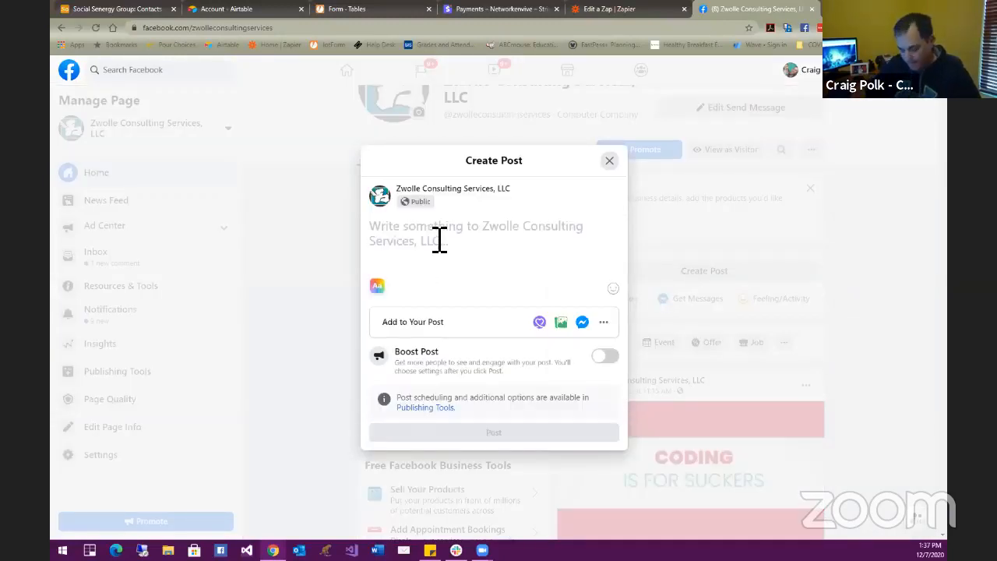
{"action": "type", "text": "Grea"}
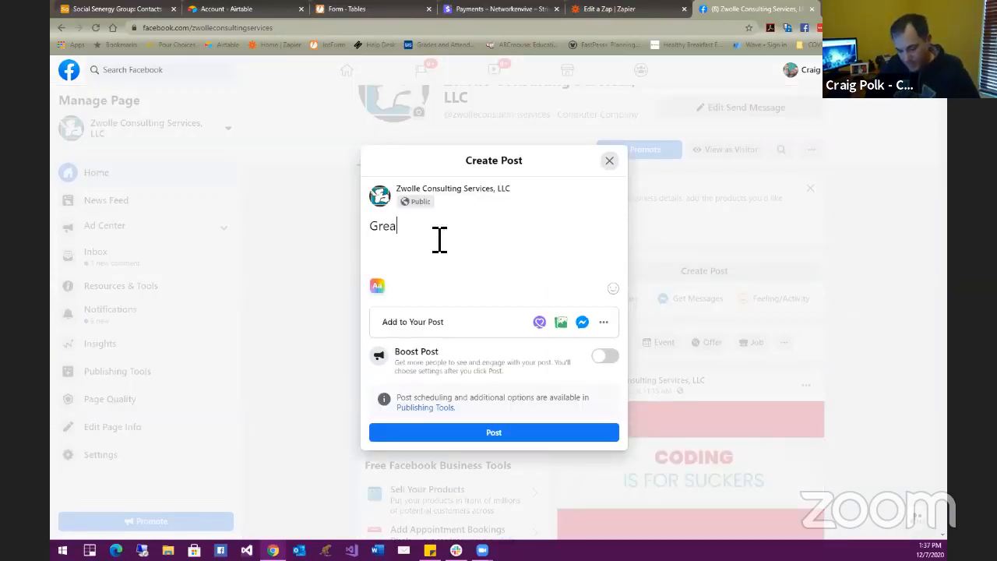
{"action": "left_click", "coordinate": [541, 430]}
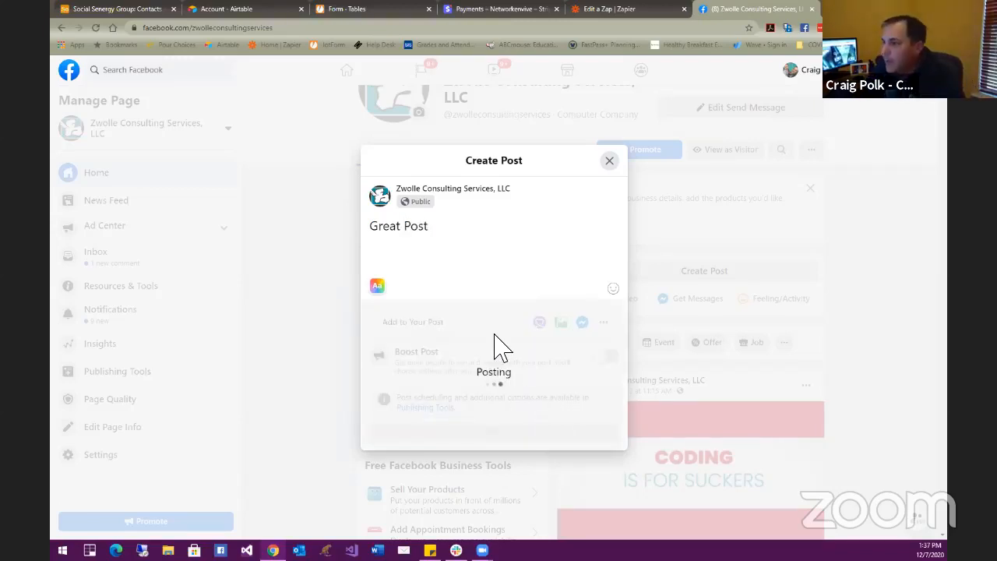
- Switch to the Airtable Contacts table and check whether the new Facebook post has created a record
{"action": "left_click", "coordinate": [117, 9]}
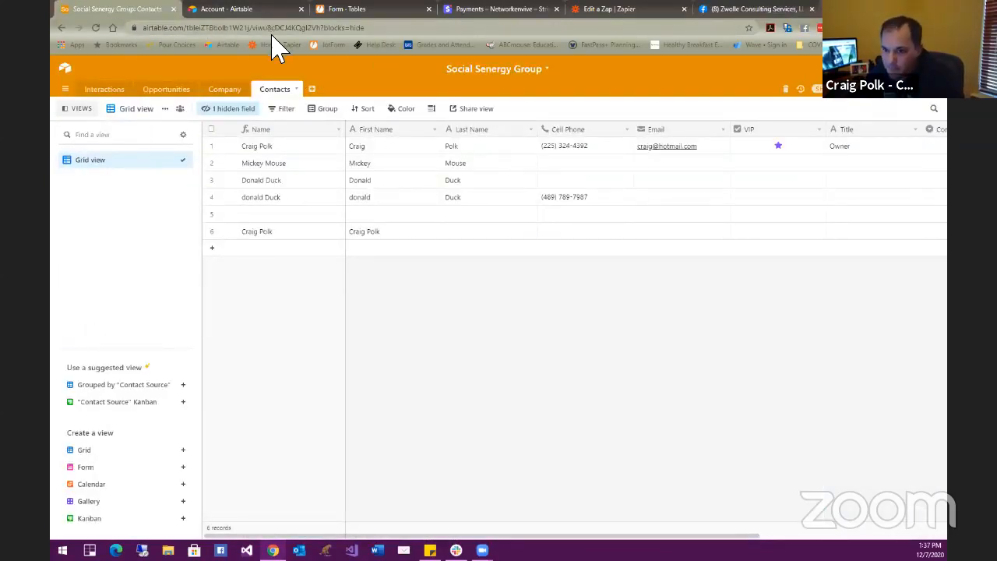
{"action": "key", "text": "Menu"}
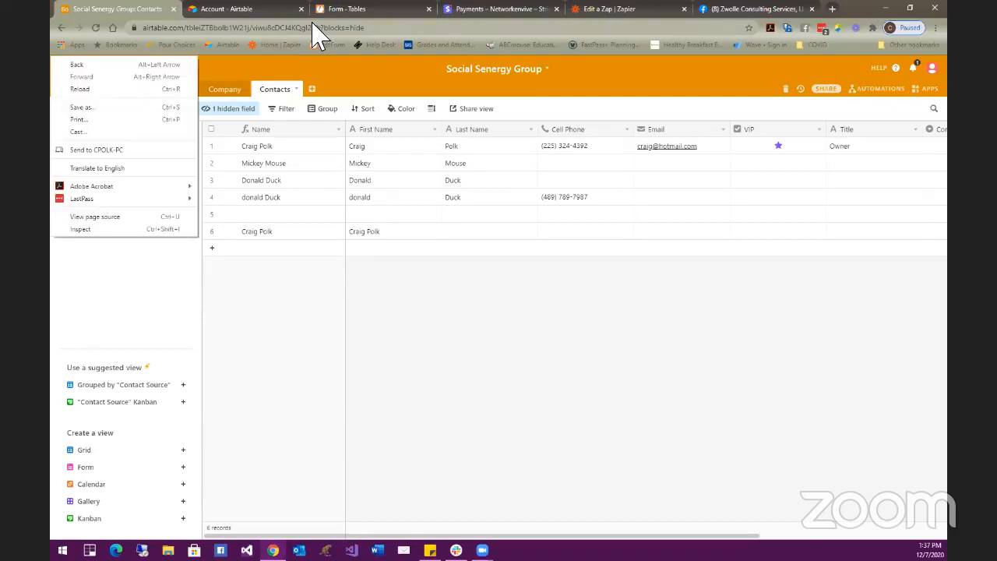
{"action": "left_click", "coordinate": [619, 428]}
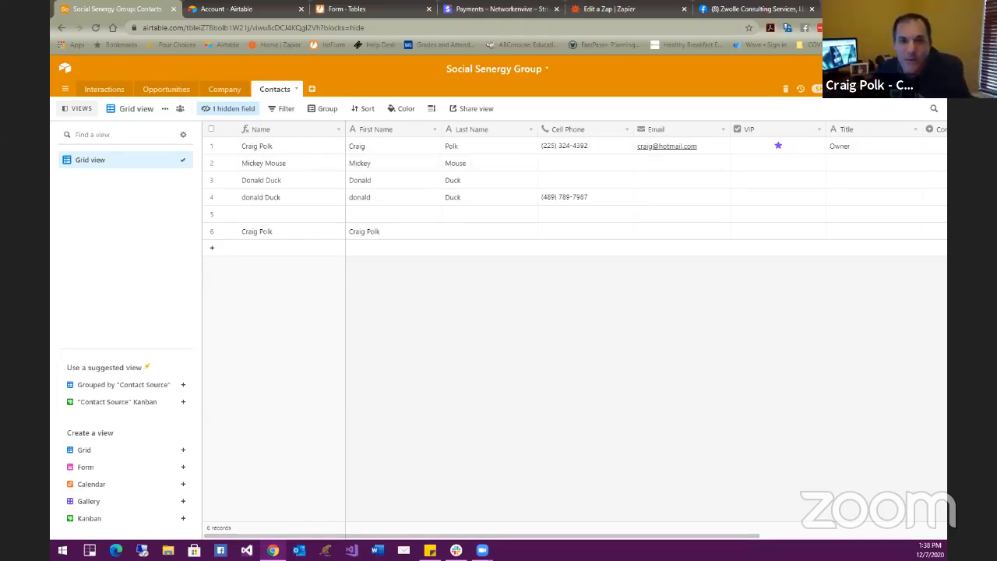
- Return to the Zap's setup in Zapier and rename the Zap "Facebook Posts to Airtable"
{"action": "left_click", "coordinate": [652, 14]}
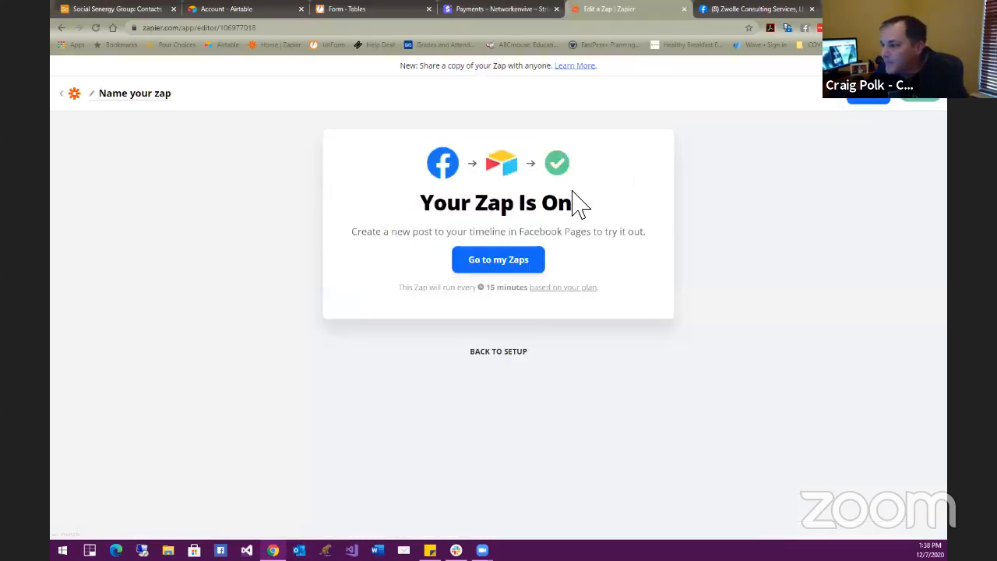
{"action": "left_click", "coordinate": [507, 351]}
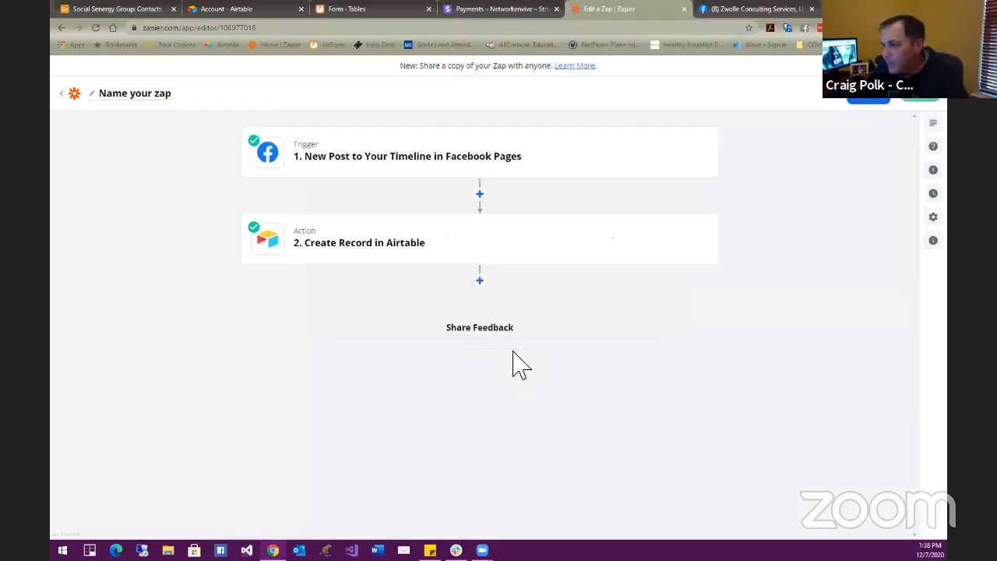
{"action": "left_click", "coordinate": [146, 93]}
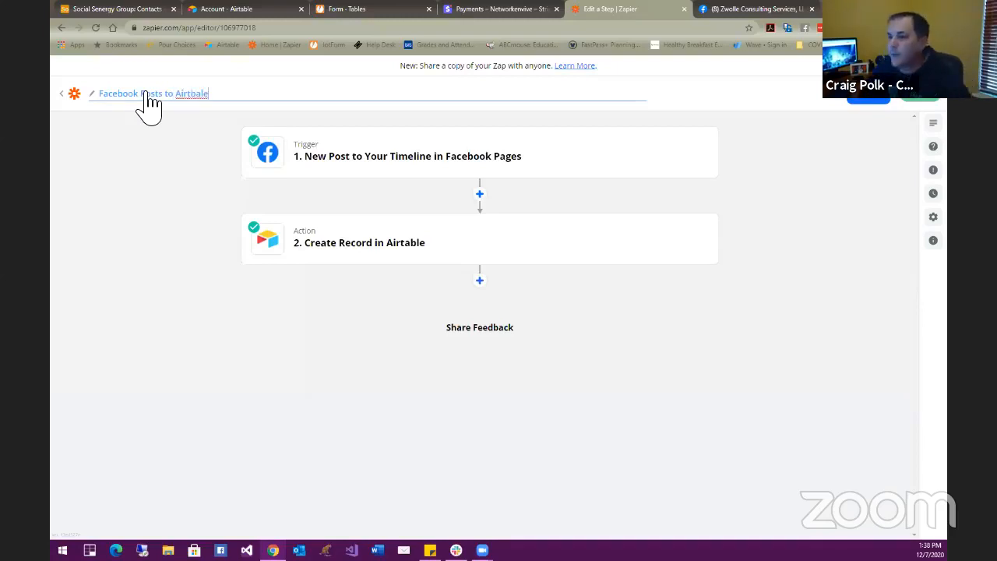
{"action": "type", "text": "ble"}
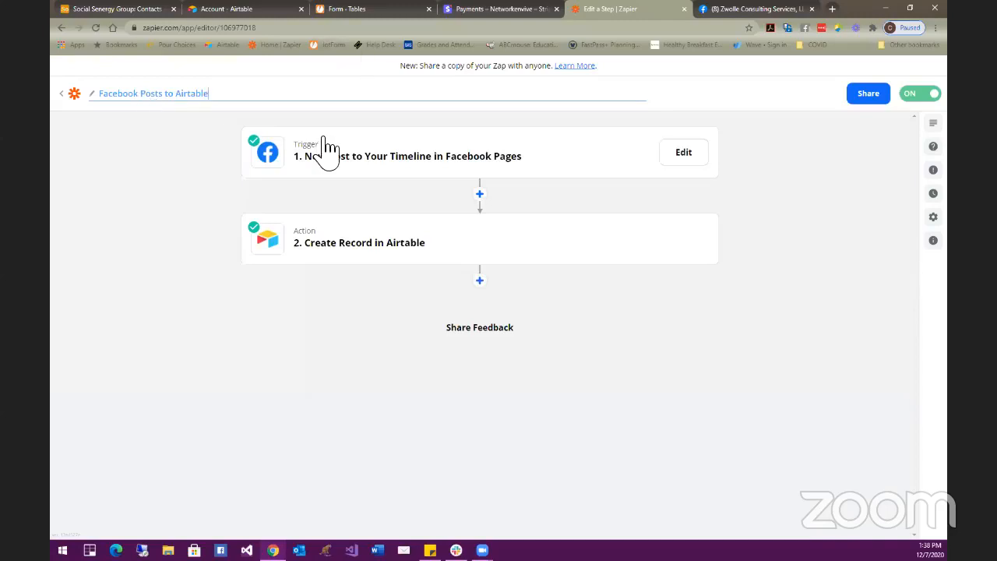
{"action": "key", "text": "Return"}
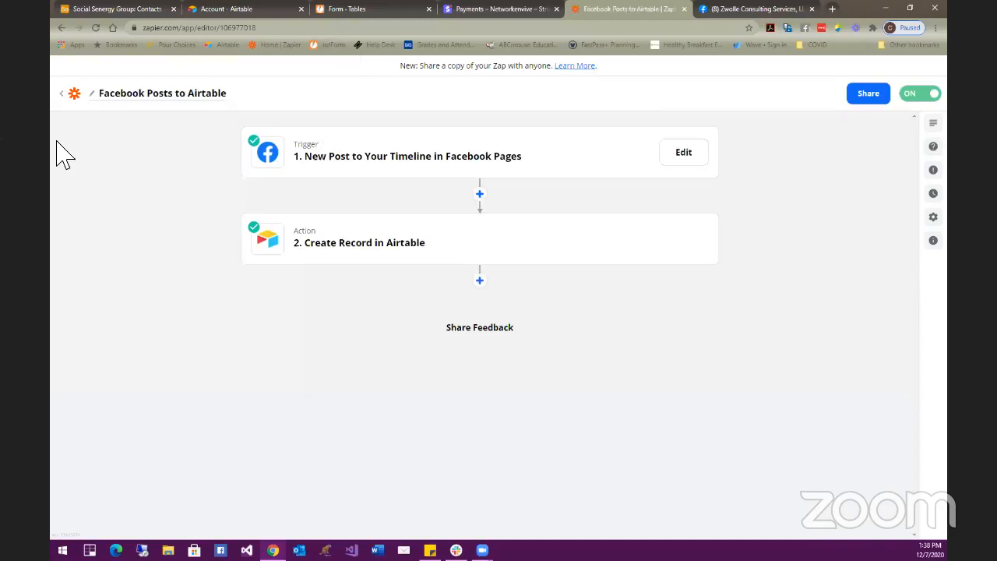
- Leave the Zap editor, search the Zapier apps for facebook, and open the Facebook Groups integrations page
{"action": "left_click", "coordinate": [73, 93]}
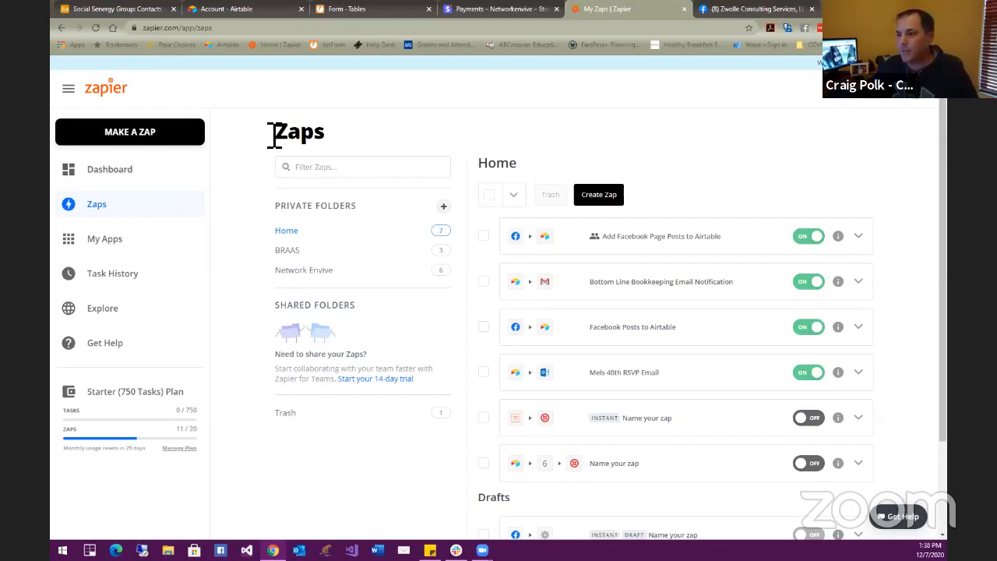
{"action": "left_click", "coordinate": [860, 99]}
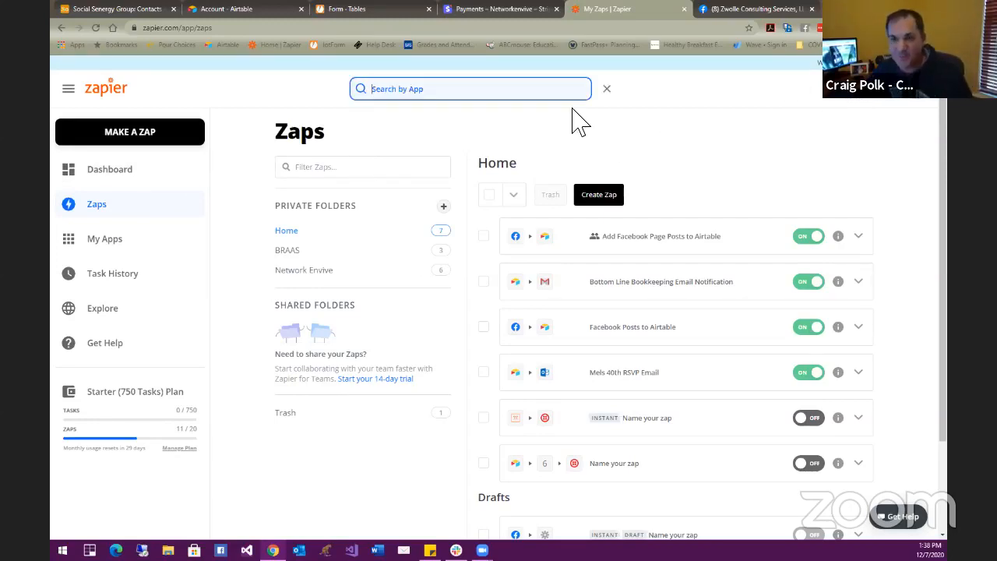
{"action": "type", "text": "faceb"}
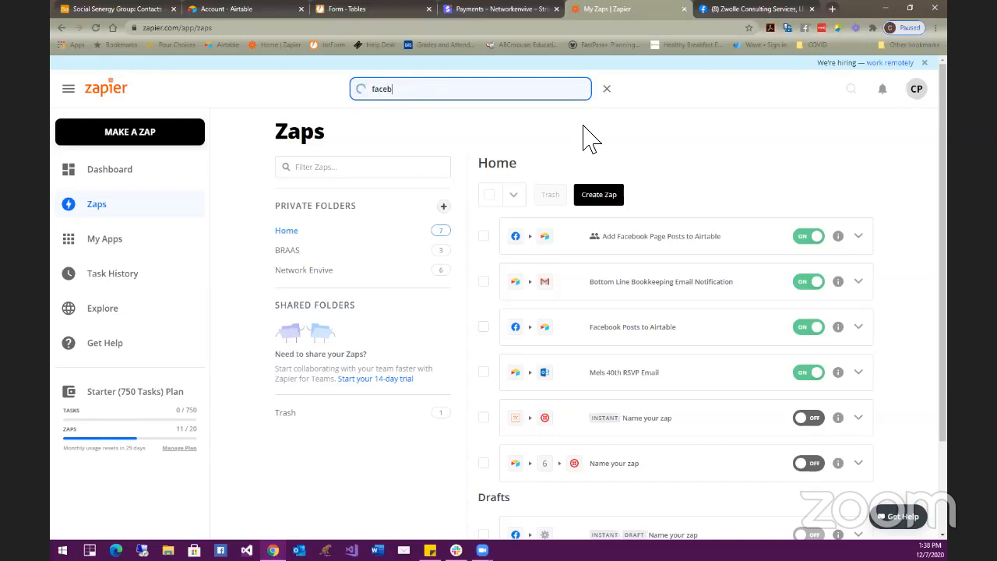
{"action": "type", "text": "ook"}
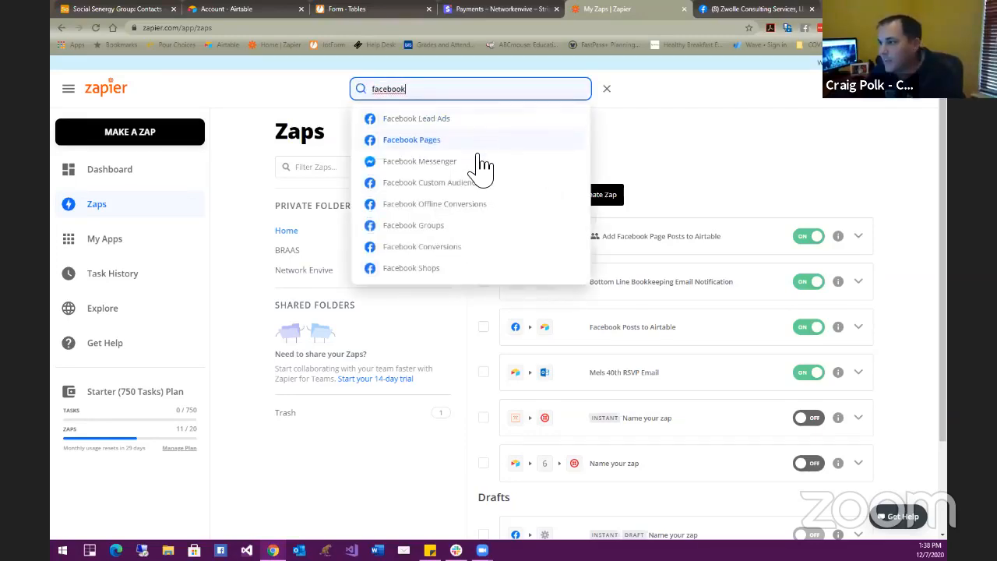
{"action": "left_click", "coordinate": [464, 236]}
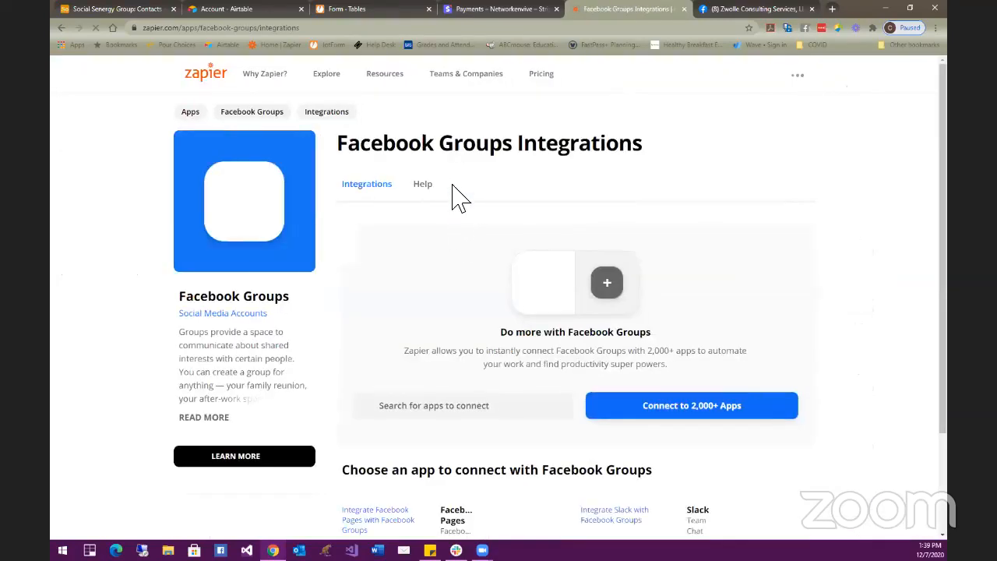
- Return to the Zapier dashboard and start a new Zap
{"action": "left_click", "coordinate": [217, 81]}
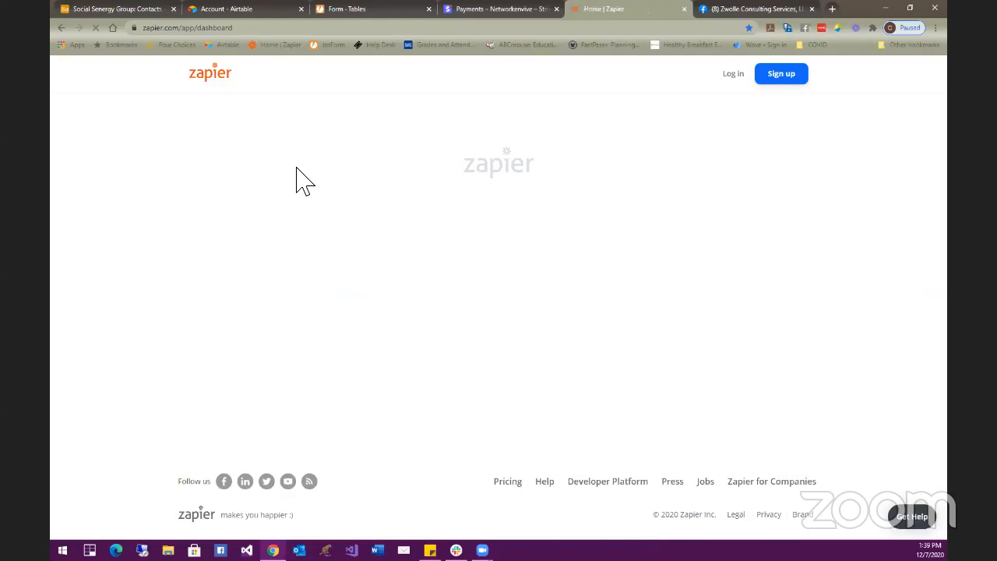
{"action": "left_click", "coordinate": [170, 146]}
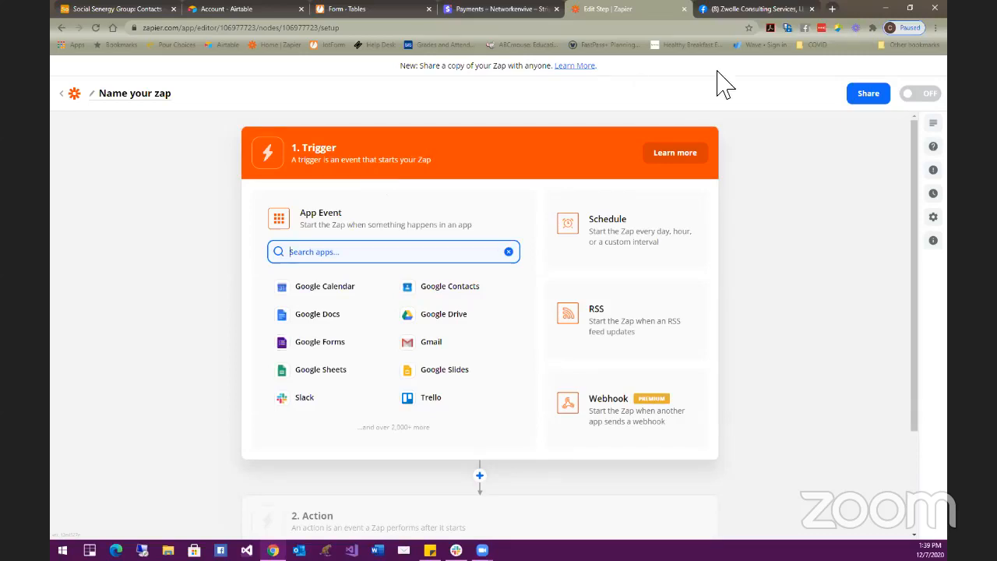
{"action": "left_click", "coordinate": [722, 11]}
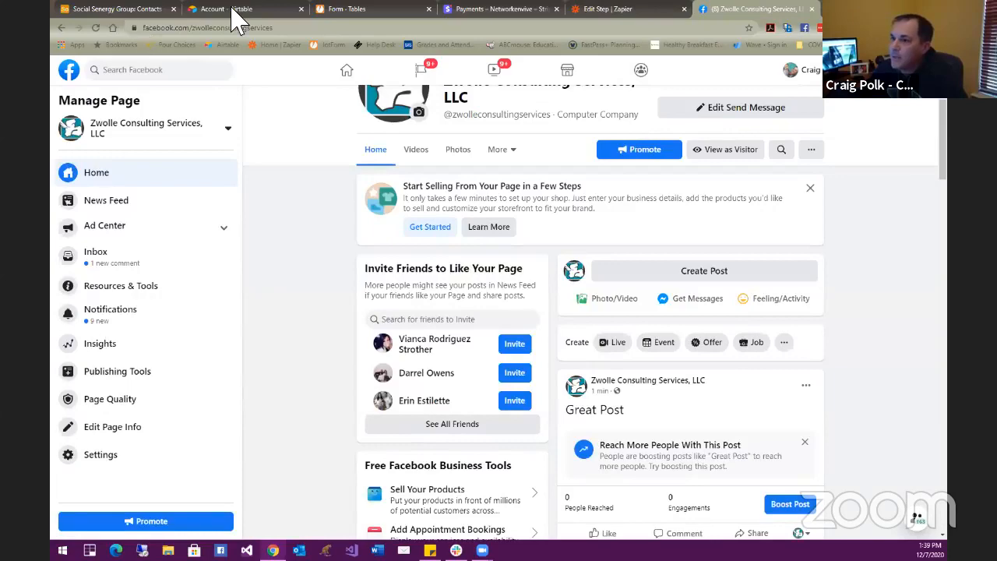
{"action": "left_click", "coordinate": [125, 9]}
{"action": "left_click", "coordinate": [234, 9]}
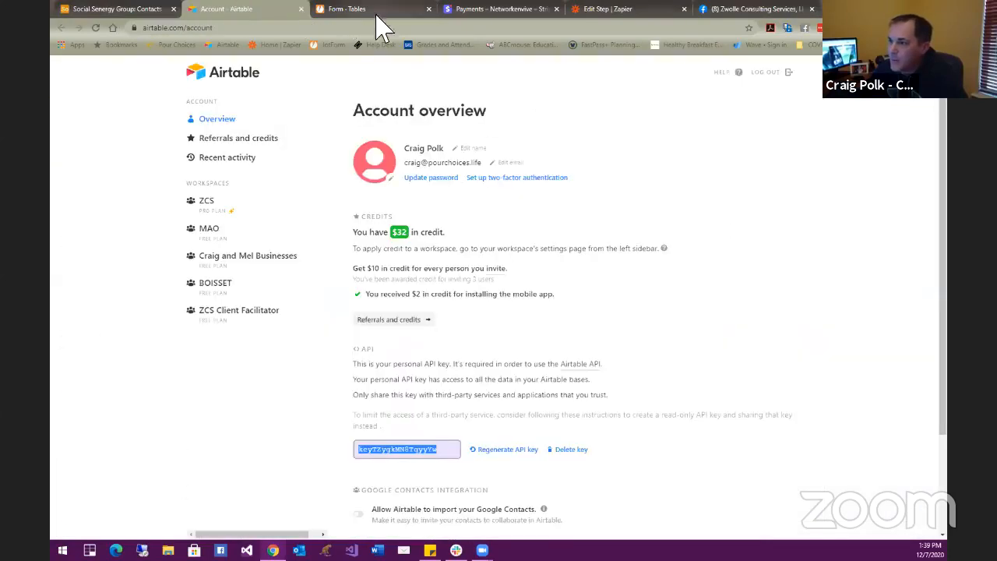
{"action": "left_click", "coordinate": [606, 10]}
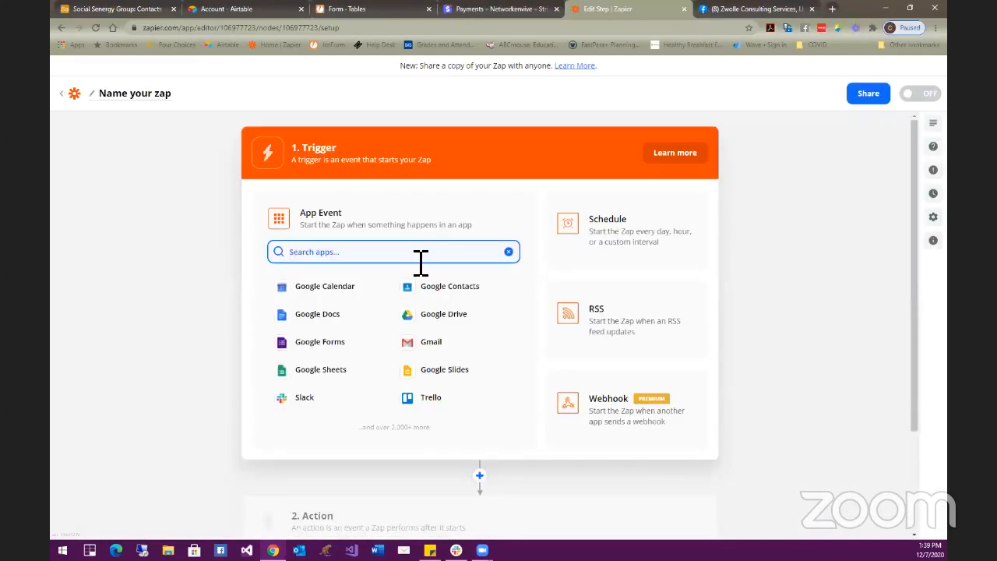
- Search the trigger apps for "facebook gr", choose Facebook Groups, and view its trigger events without selecting one
{"action": "type", "text": "facebb"}
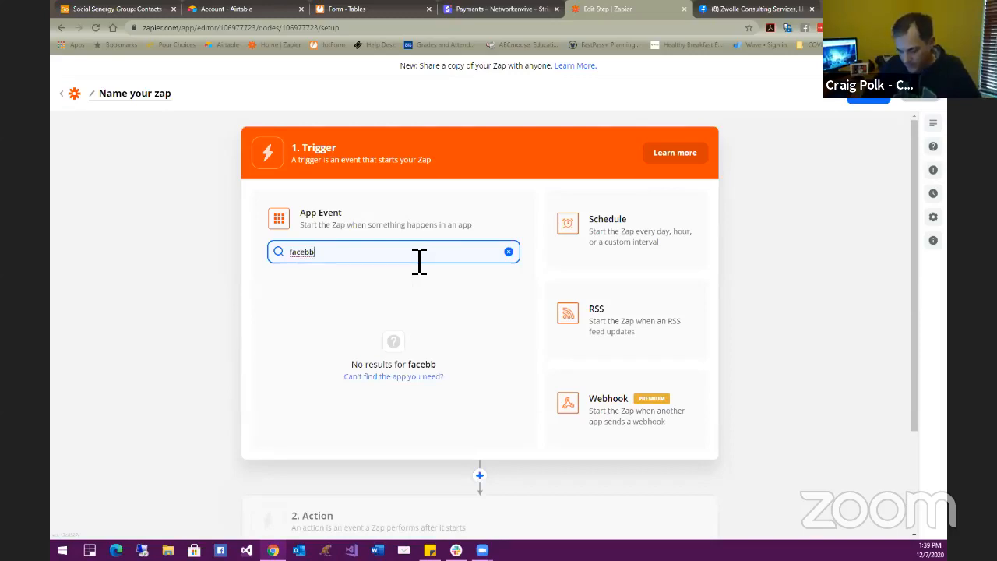
{"action": "key", "text": "BackSpace"}
{"action": "type", "text": "ook"}
{"action": "scroll", "coordinate": [420, 326], "scroll_direction": "down", "scroll_amount": 1}
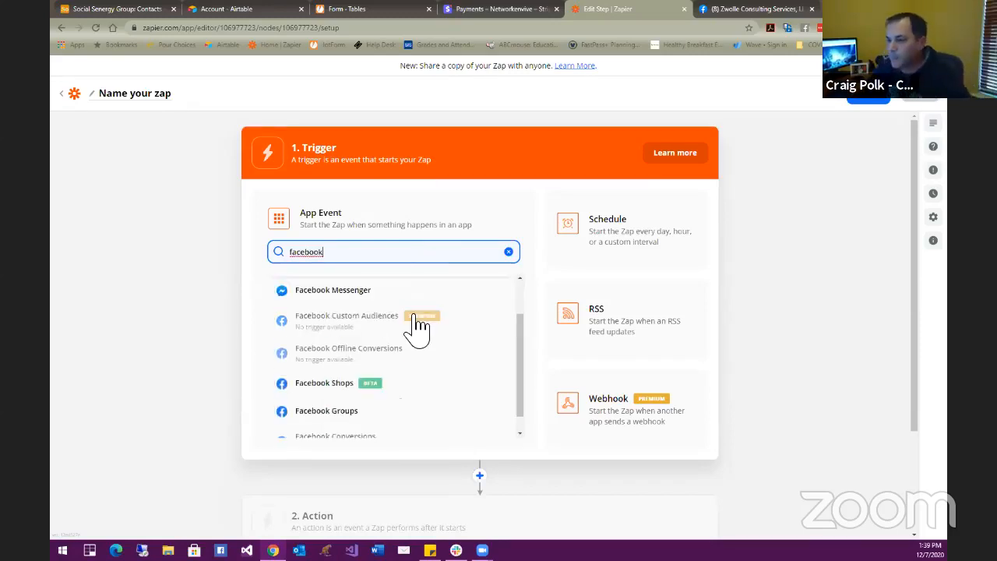
{"action": "type", "text": "gr"}
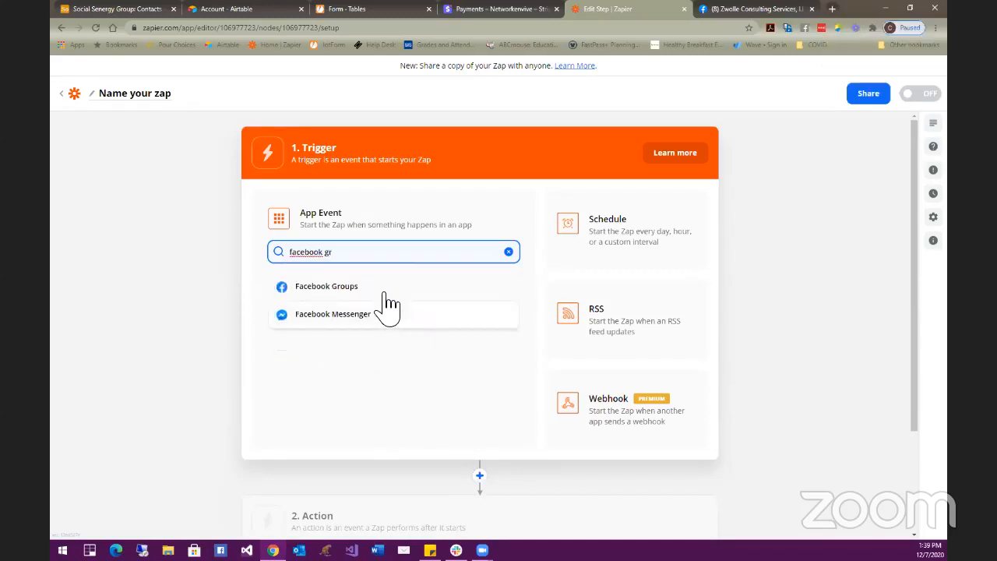
{"action": "left_click", "coordinate": [377, 288]}
{"action": "left_click", "coordinate": [407, 298]}
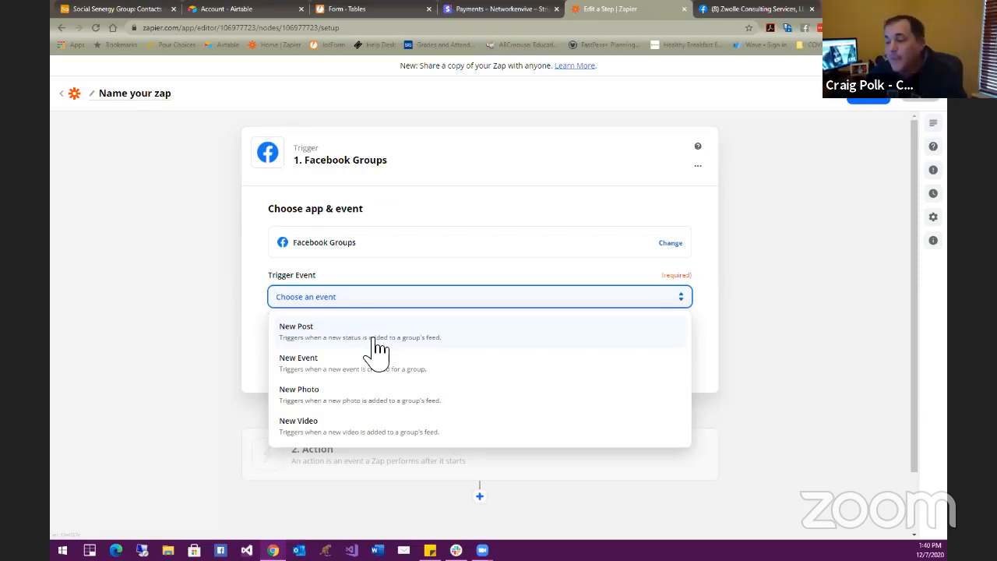
{"action": "left_click", "coordinate": [153, 352]}
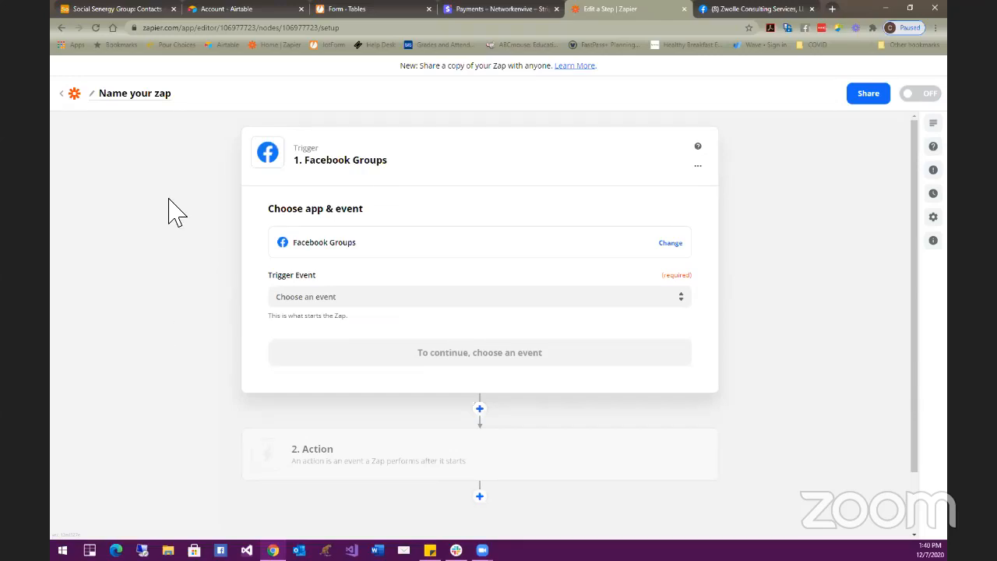
- Go back to the Zaps list, look over the Zaps and drafts in Home, and open the BRAAS folder
{"action": "left_click", "coordinate": [75, 97]}
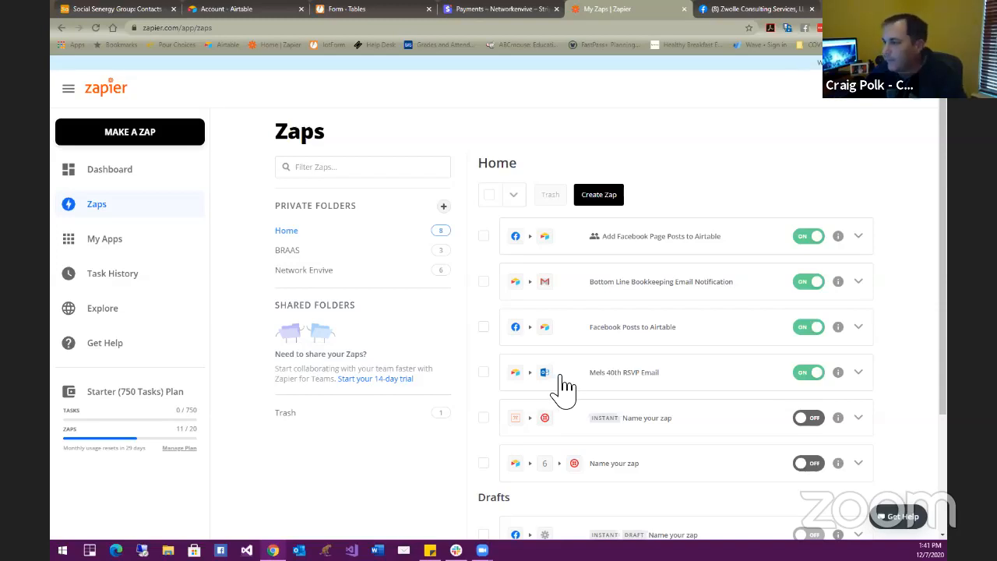
{"action": "scroll", "coordinate": [656, 311], "scroll_direction": "down", "scroll_amount": 3}
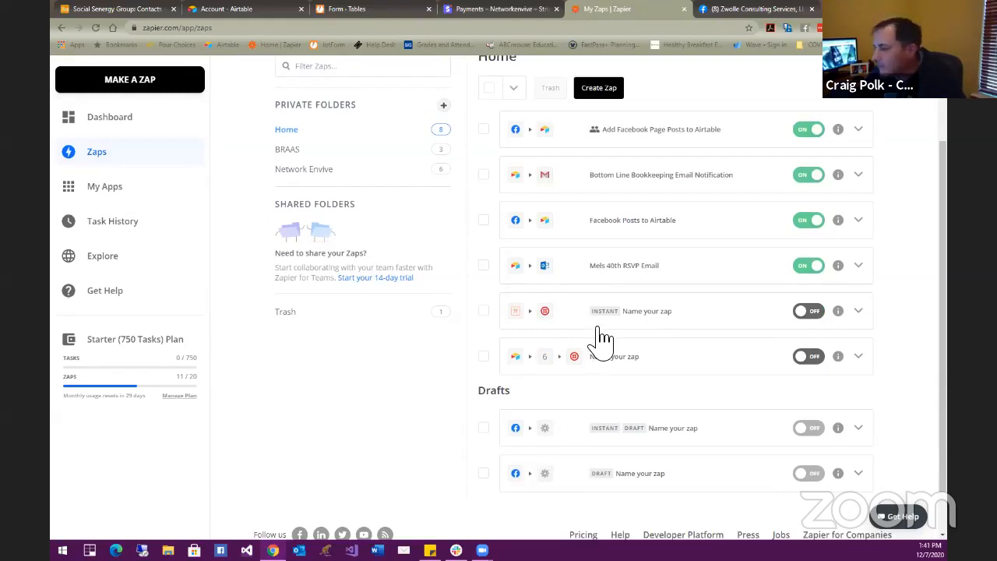
{"action": "scroll", "coordinate": [322, 200], "scroll_direction": "up", "scroll_amount": 2}
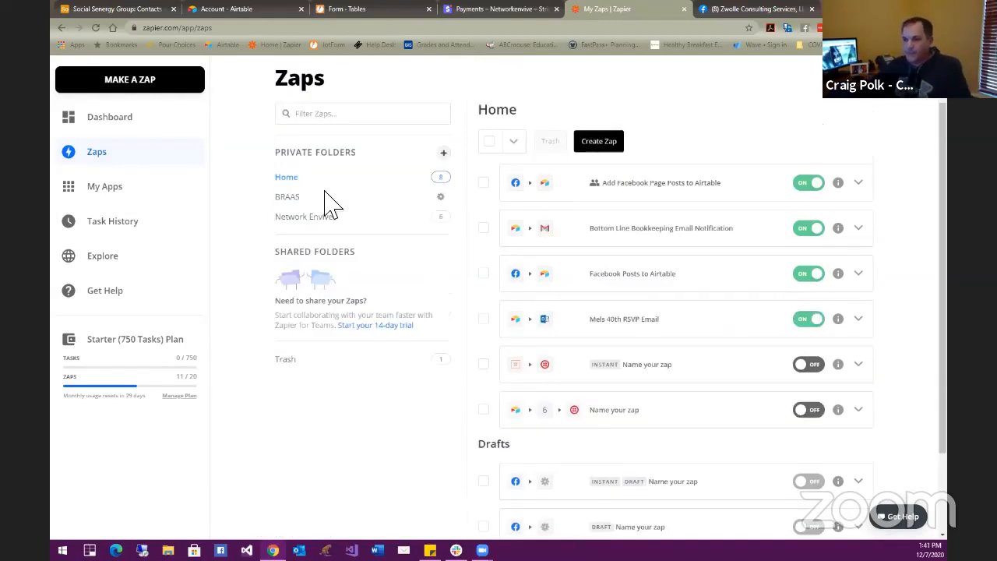
{"action": "left_click", "coordinate": [317, 200]}
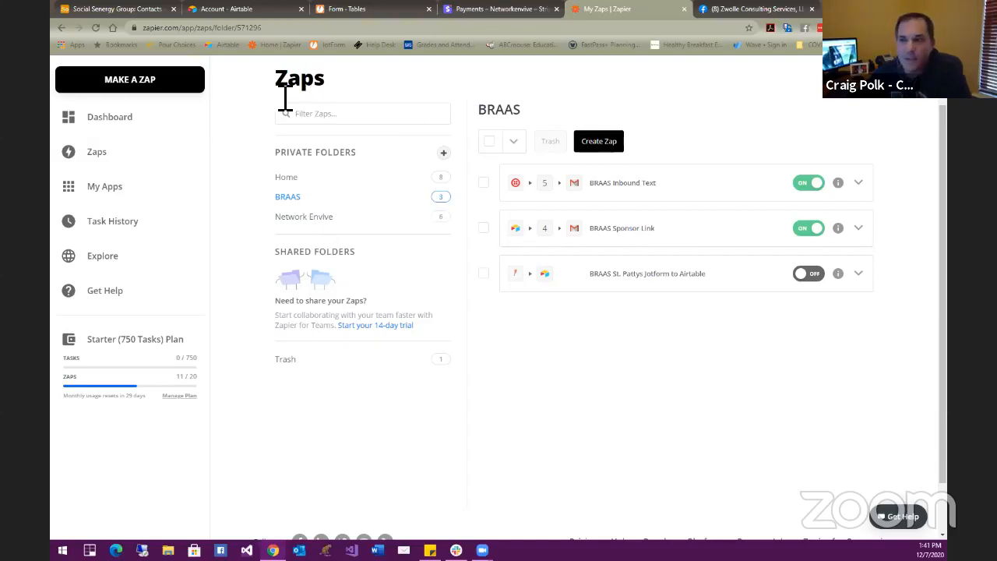
- Switch to the Social Senergy Group base in Airtable and look through its Contacts, Interactions and Opportunities tables
{"action": "left_click", "coordinate": [253, 9]}
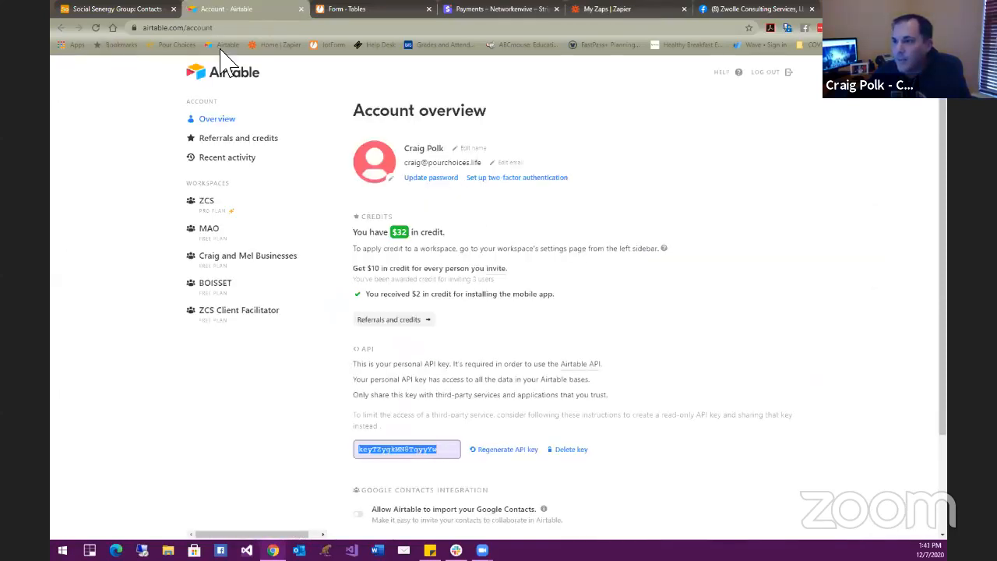
{"action": "left_click", "coordinate": [132, 9]}
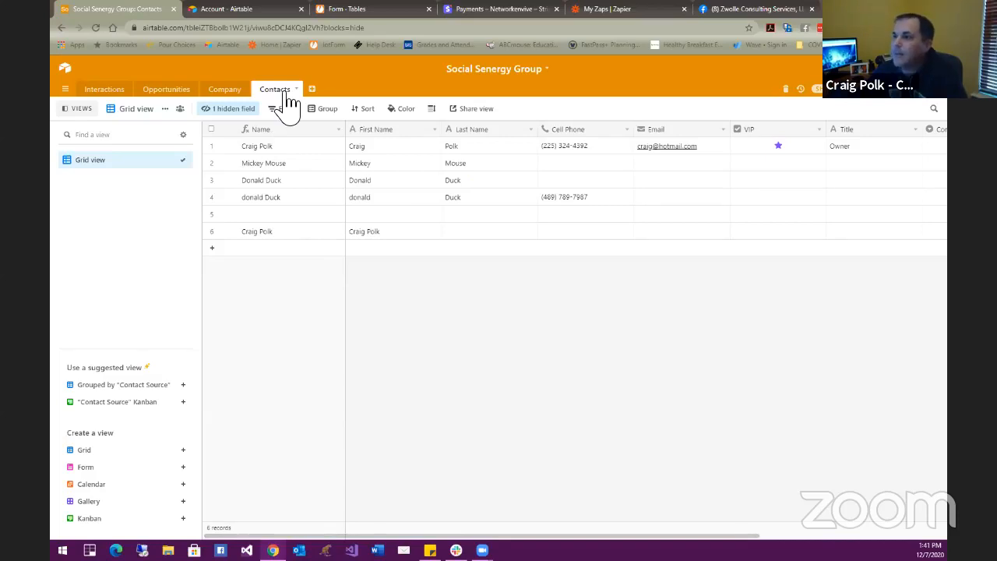
{"action": "left_click", "coordinate": [238, 92]}
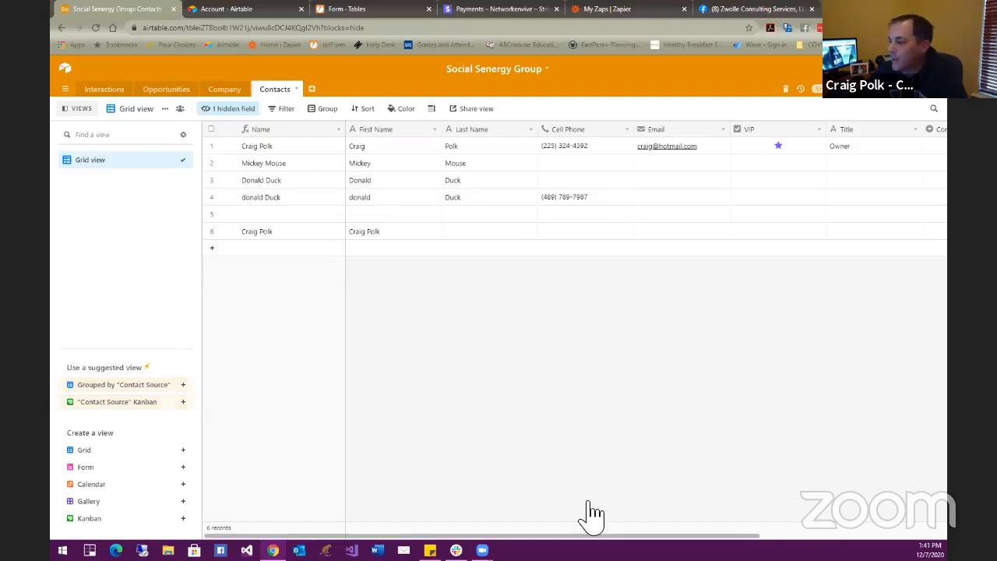
{"action": "mouse_move", "coordinate": [587, 536]}
{"action": "left_mouse_down"}
{"action": "mouse_move", "coordinate": [713, 536]}
{"action": "mouse_move", "coordinate": [577, 536]}
{"action": "left_mouse_up"}
{"action": "left_click", "coordinate": [97, 90]}
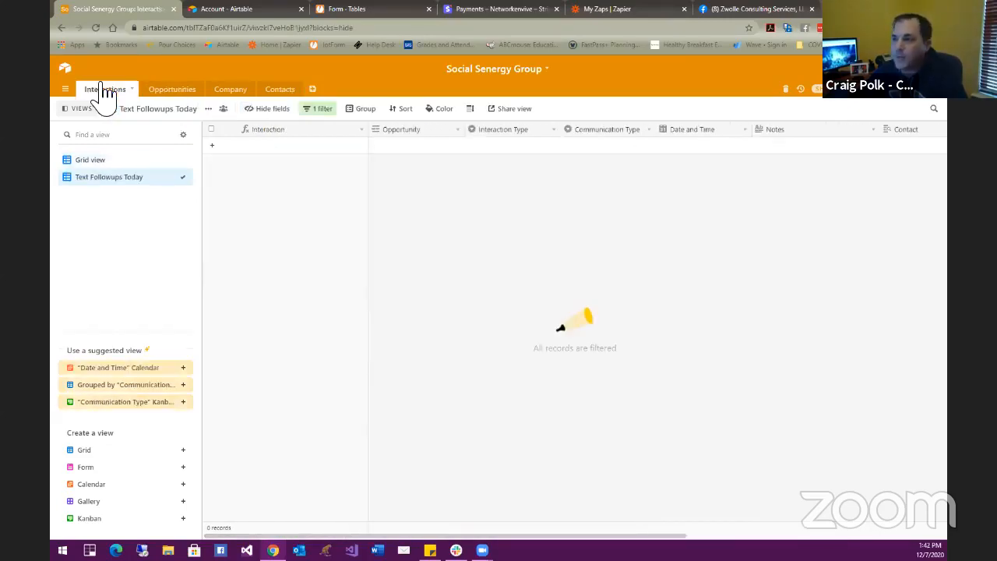
{"action": "left_click", "coordinate": [181, 96]}
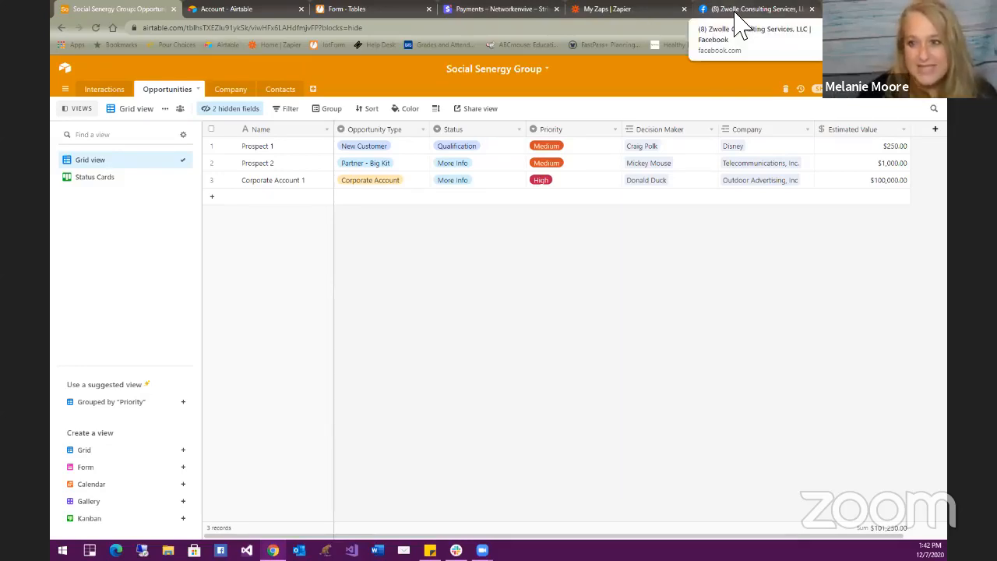
- Return to Zapier and open the dashboard
{"action": "left_click", "coordinate": [642, 14]}
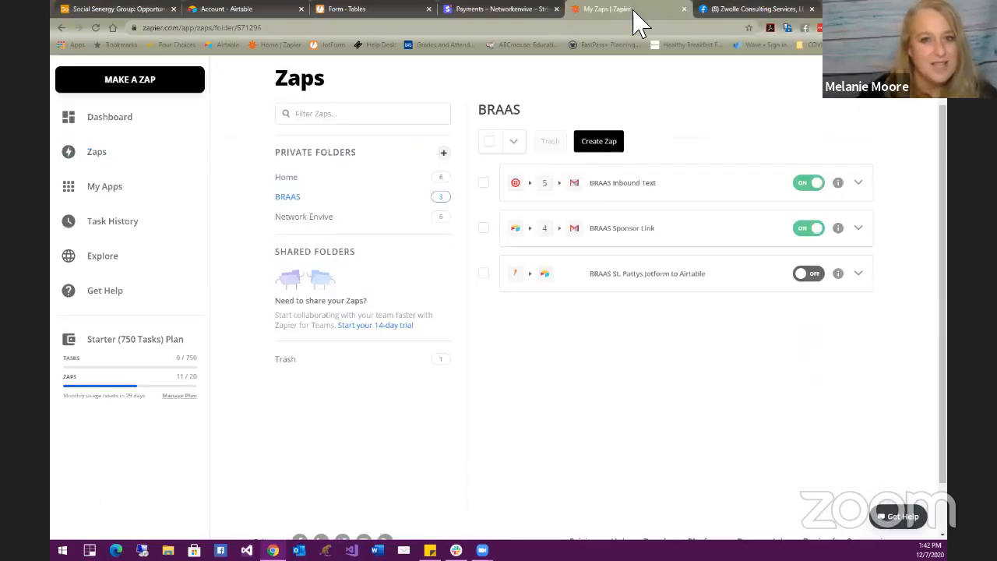
{"action": "scroll", "coordinate": [96, 122], "scroll_direction": "up", "scroll_amount": 1}
{"action": "left_click", "coordinate": [103, 100]}
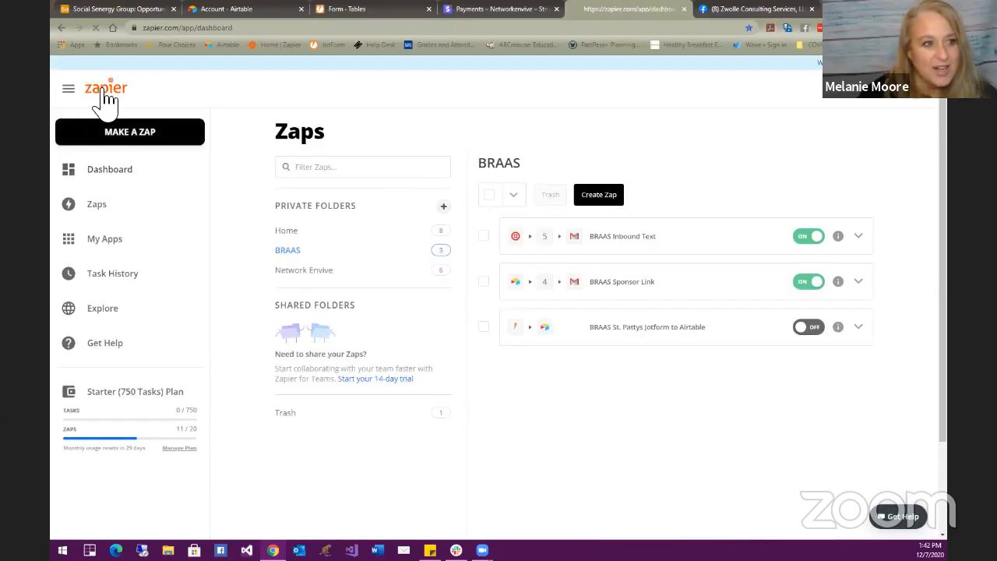